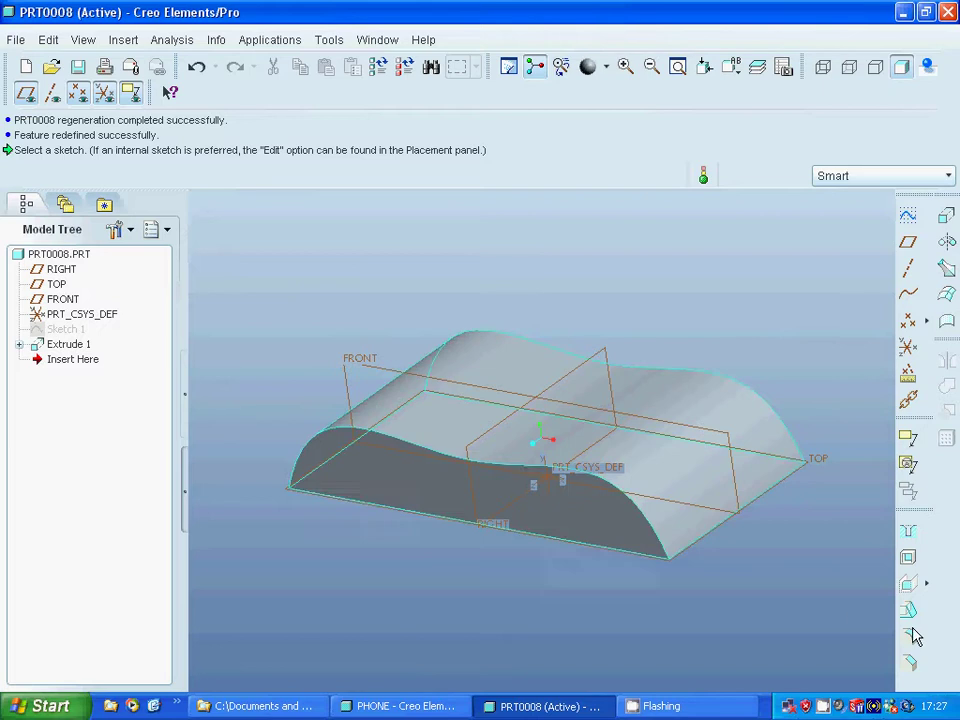
click(910, 636)
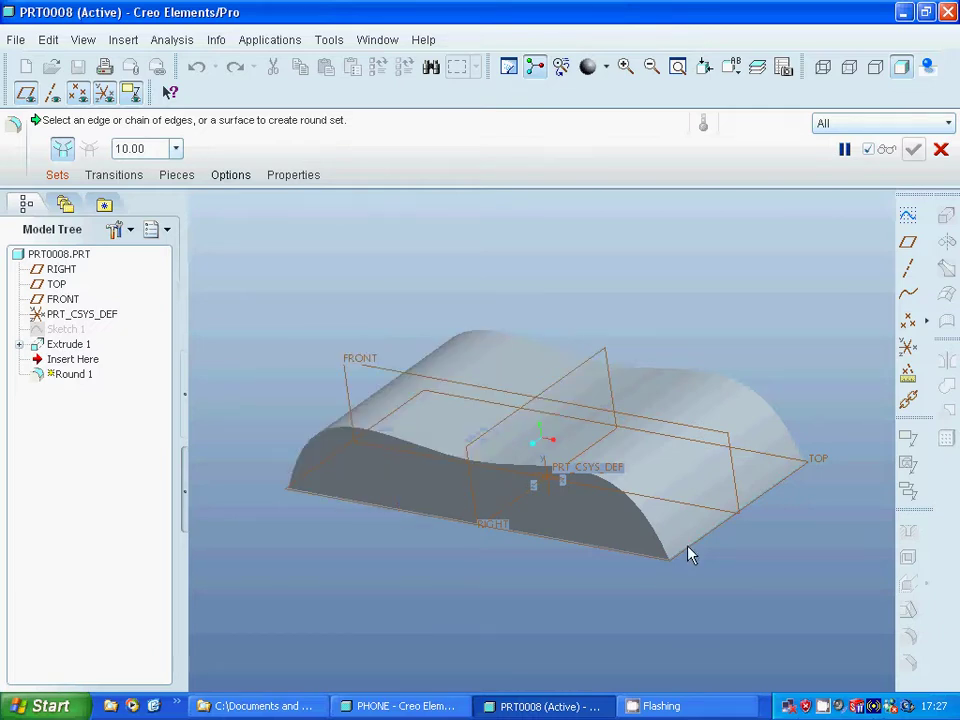
click(688, 553)
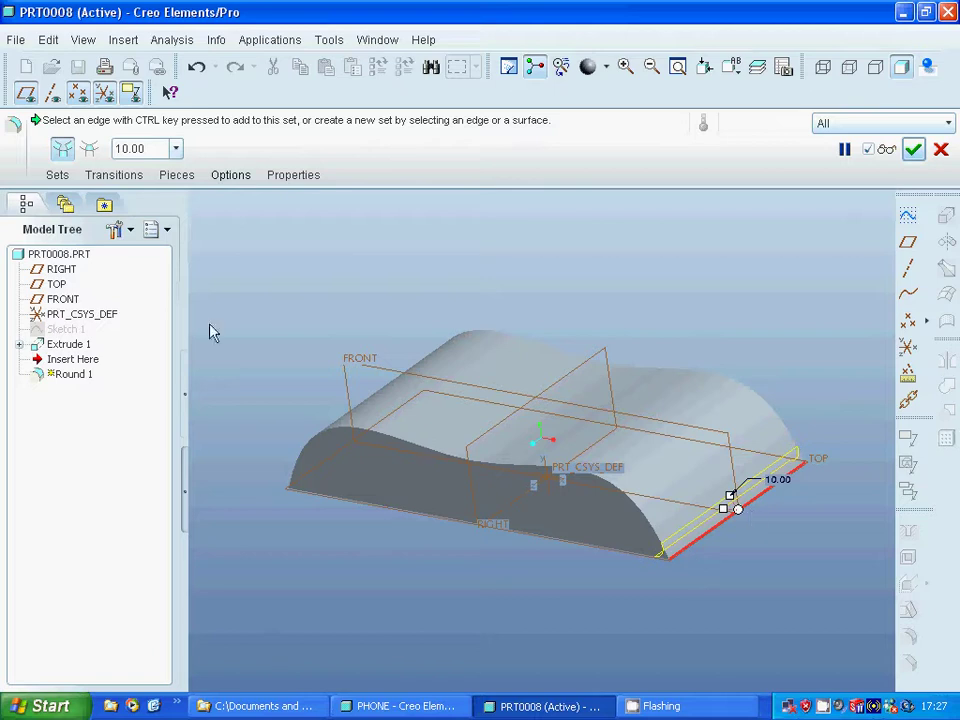
double_click(145, 148)
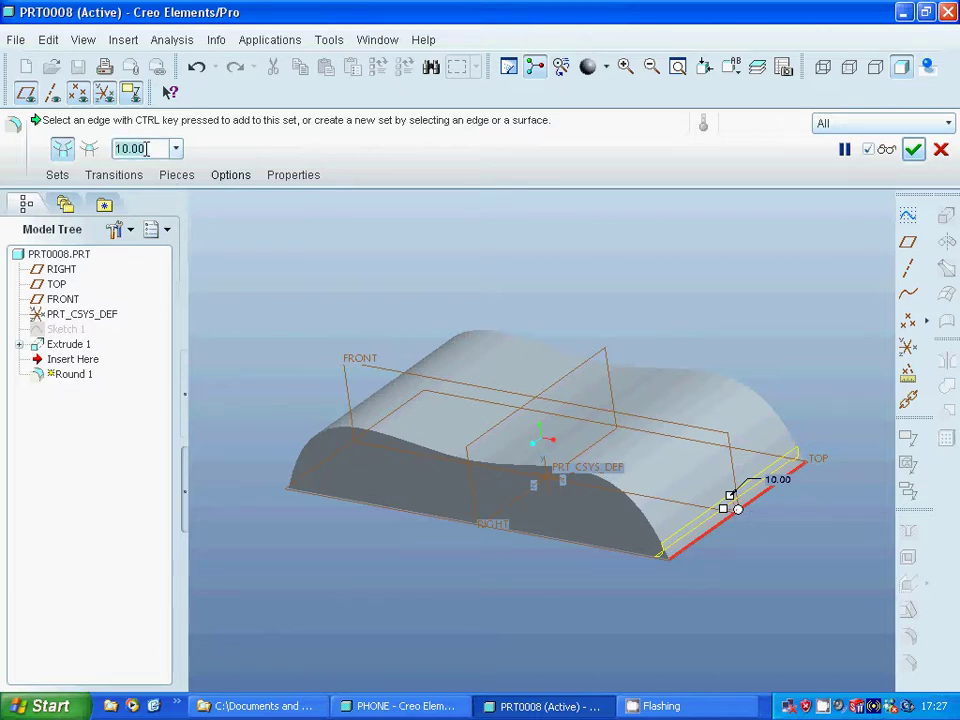
text(50)
key(Return)
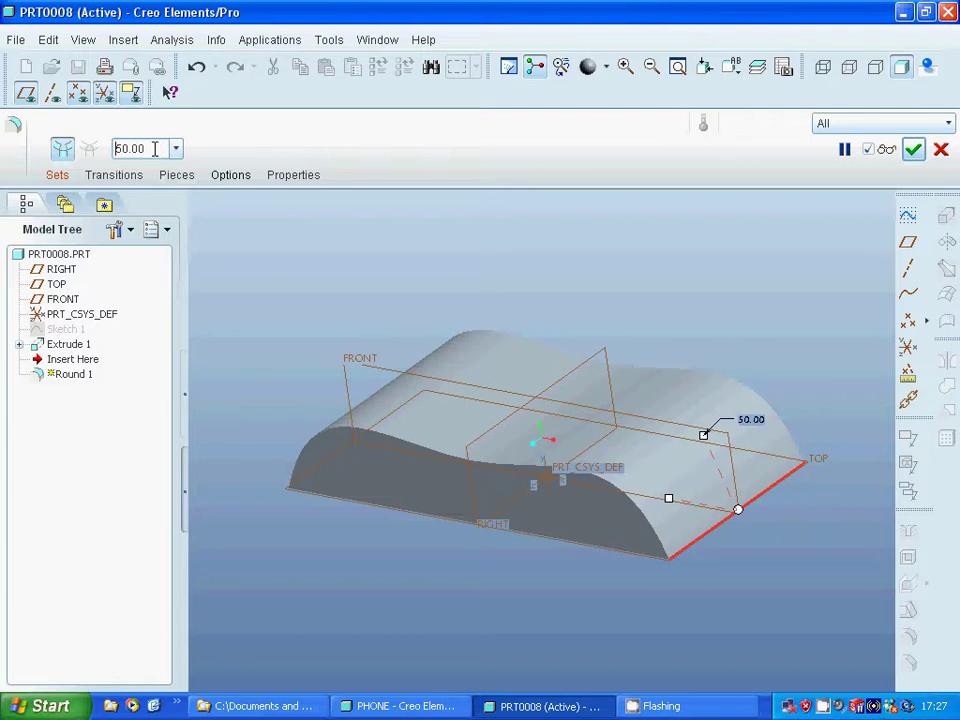
double_click(155, 148)
text(3)
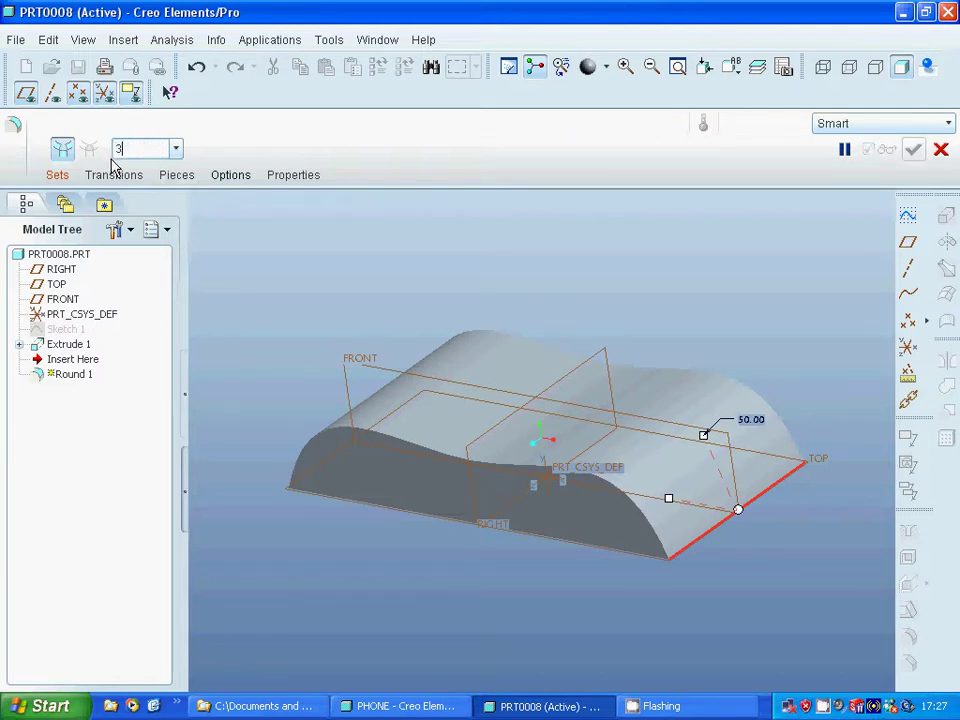
text(0)
key(Return)
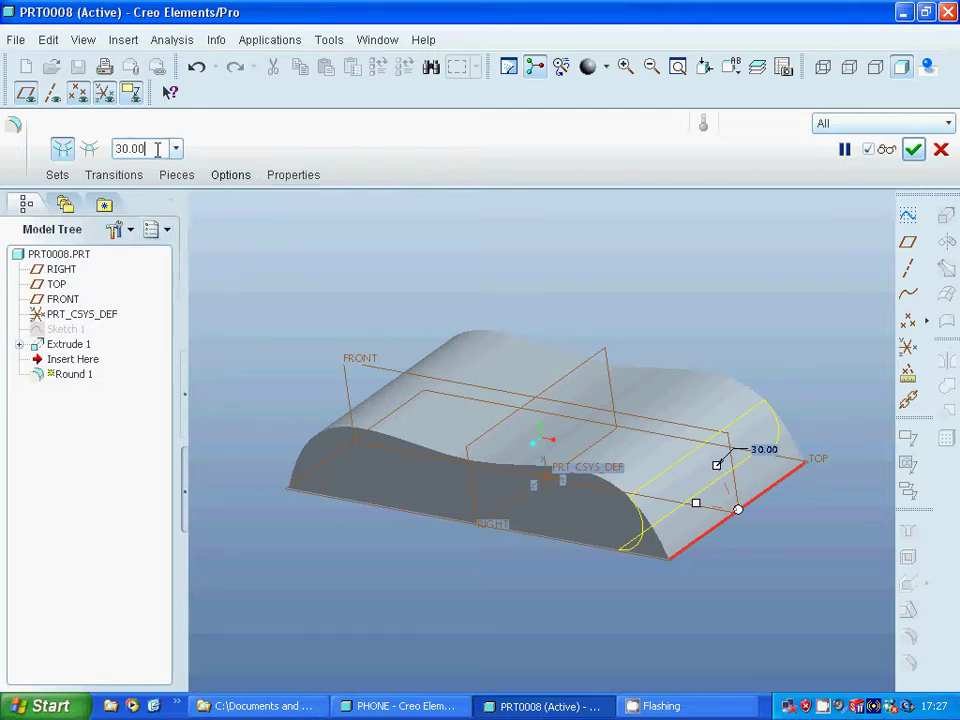
text(20)
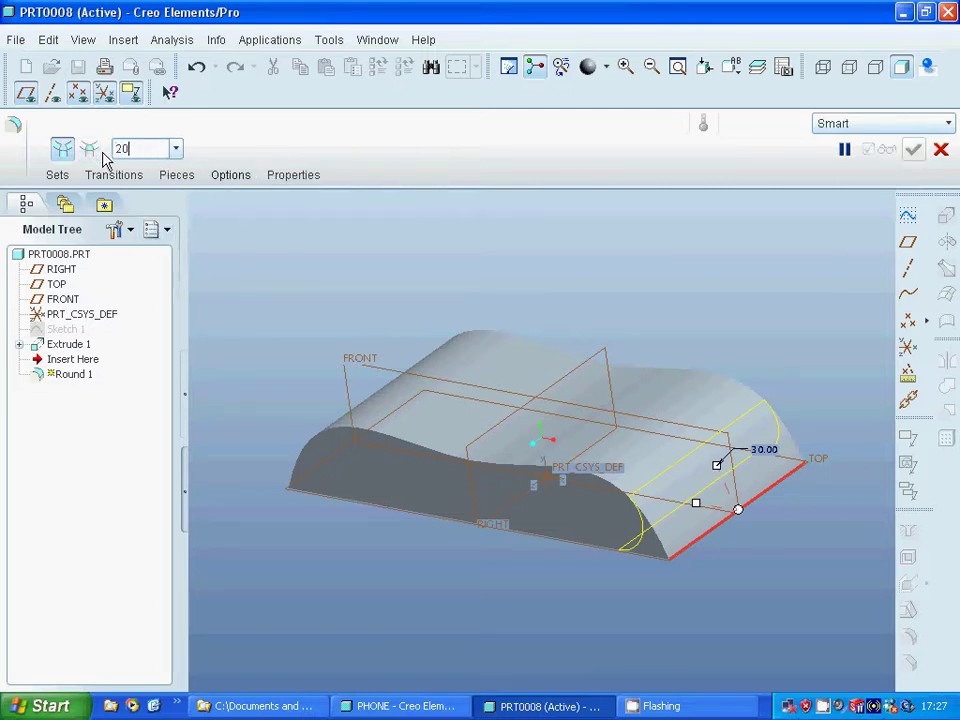
key(Return)
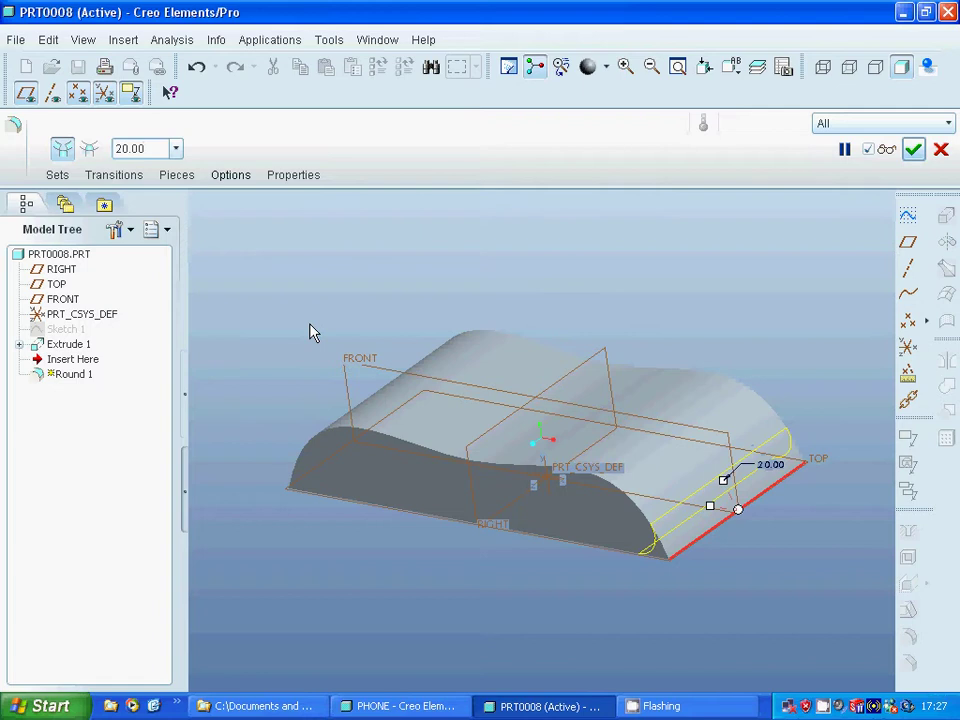
middle_drag(311, 330, 311, 413)
click(306, 420)
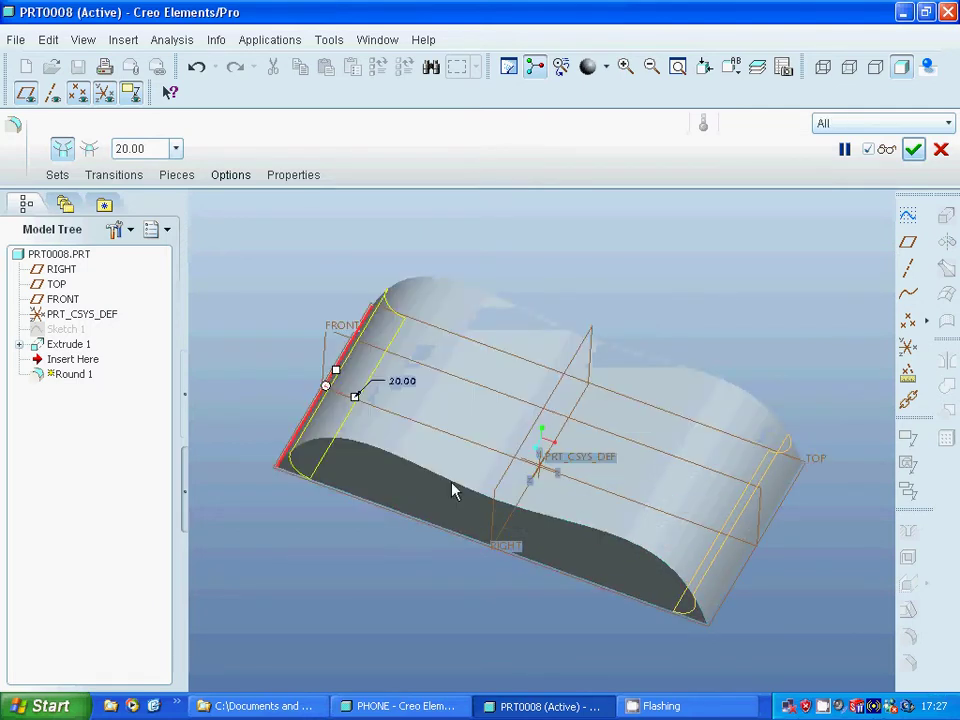
click(452, 489)
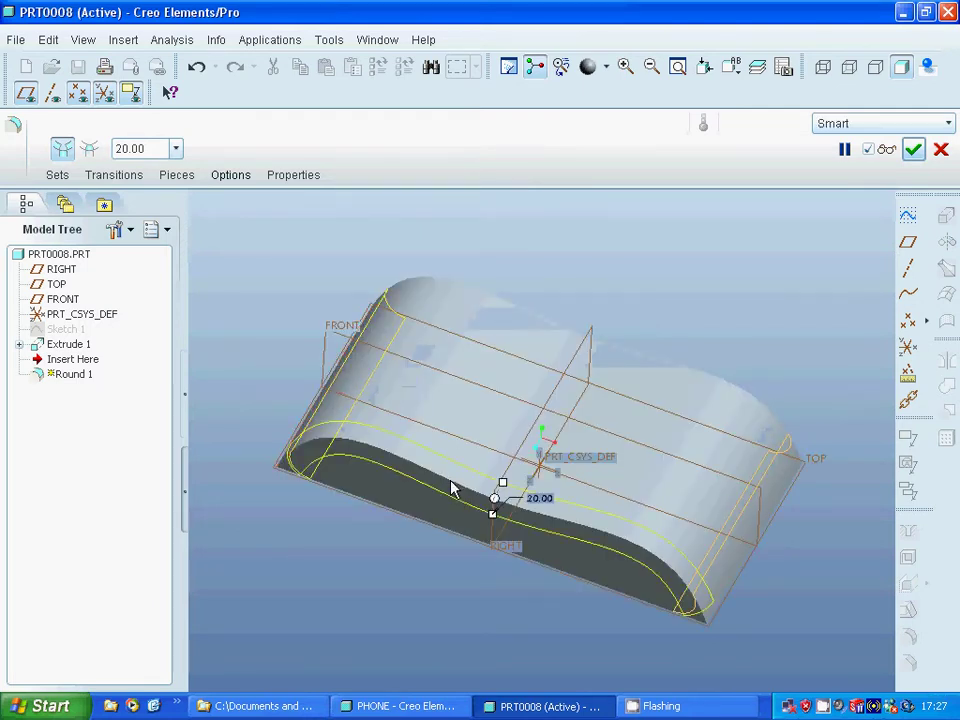
click(527, 317)
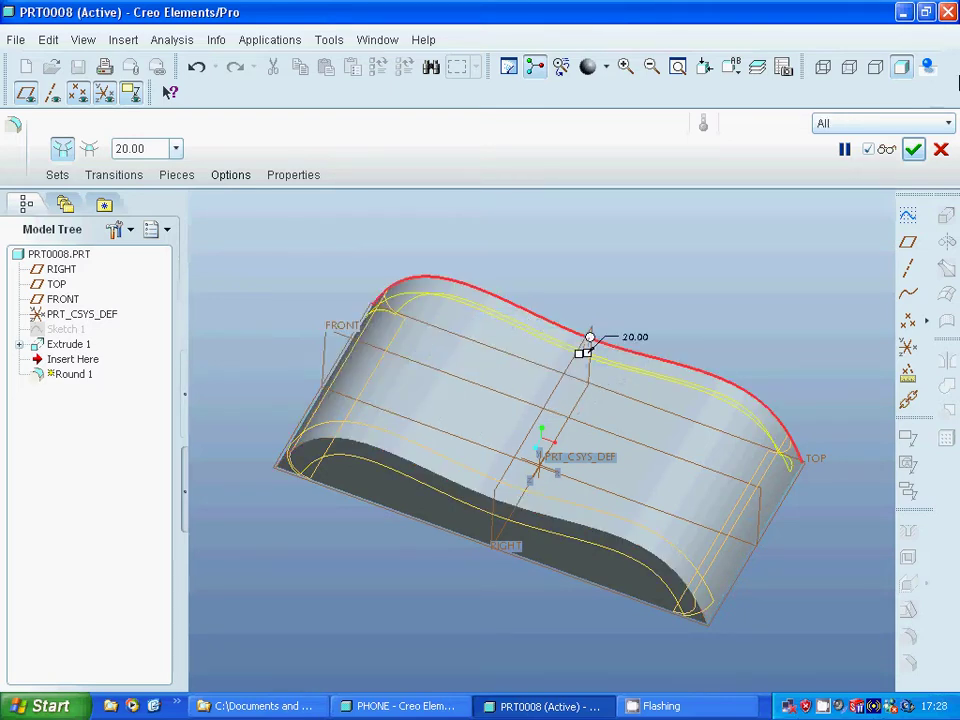
click(940, 149)
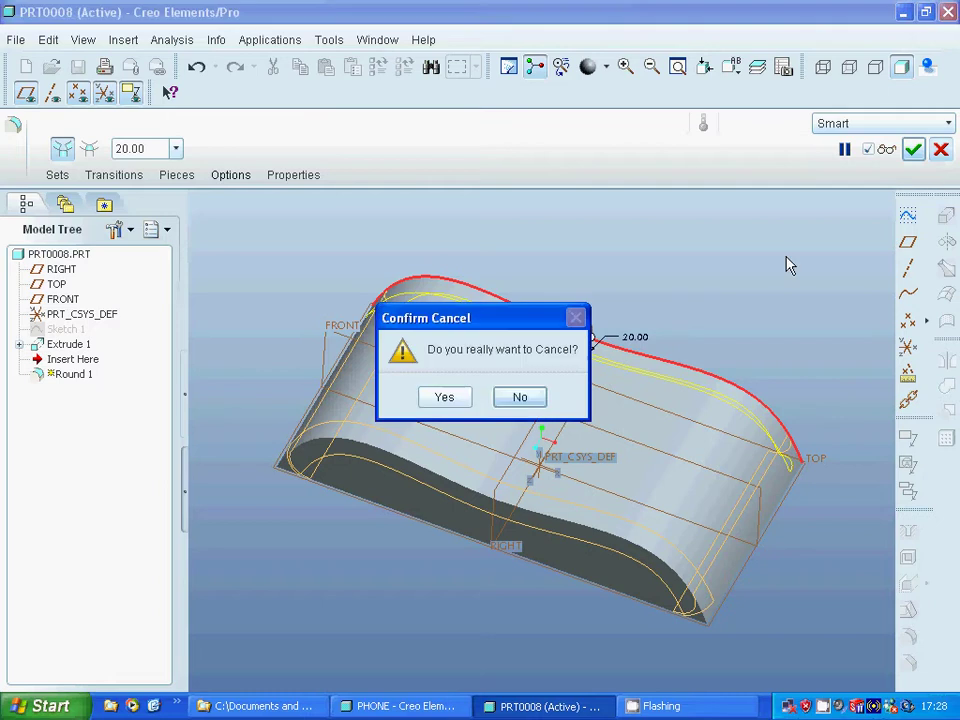
click(444, 397)
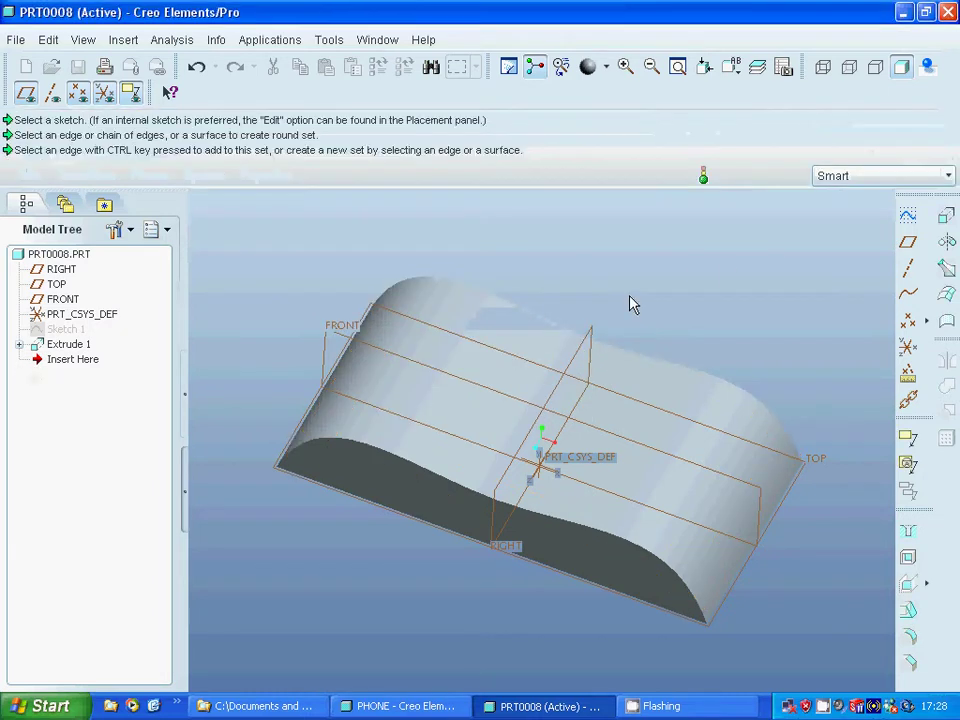
Start a draft feature with the extrusion's flat bottom face as the draft hinge
click(908, 612)
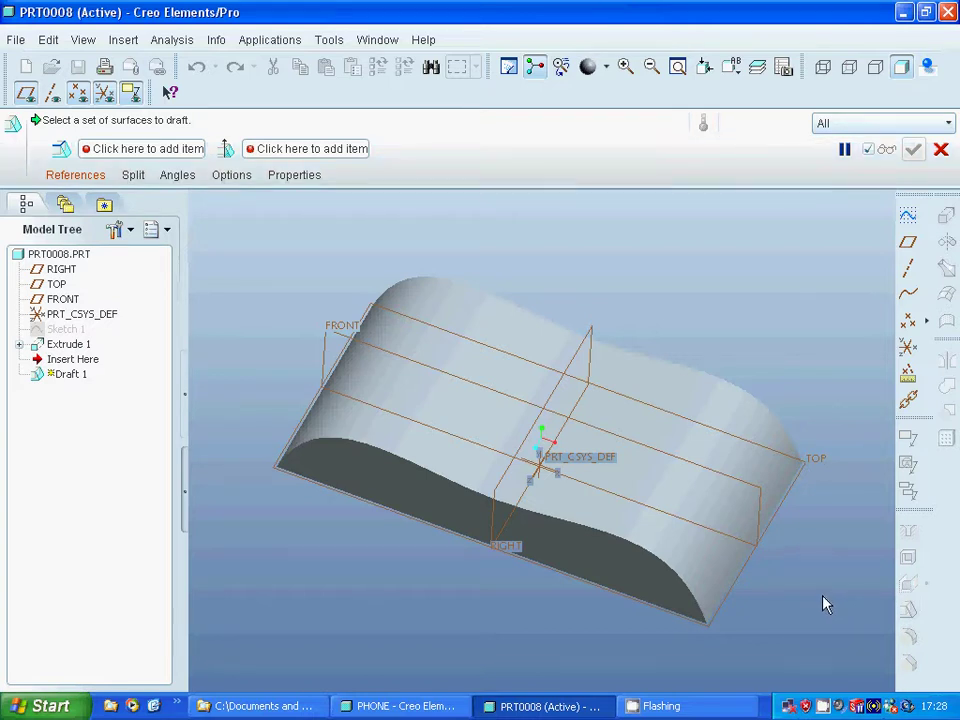
middle_drag(819, 604, 754, 469)
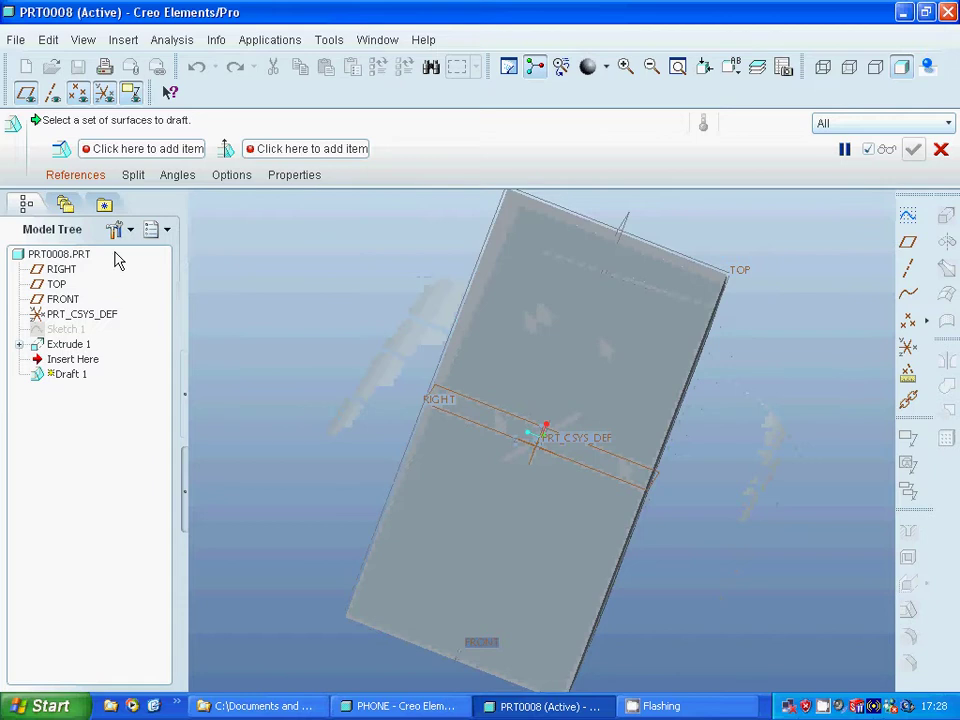
click(96, 176)
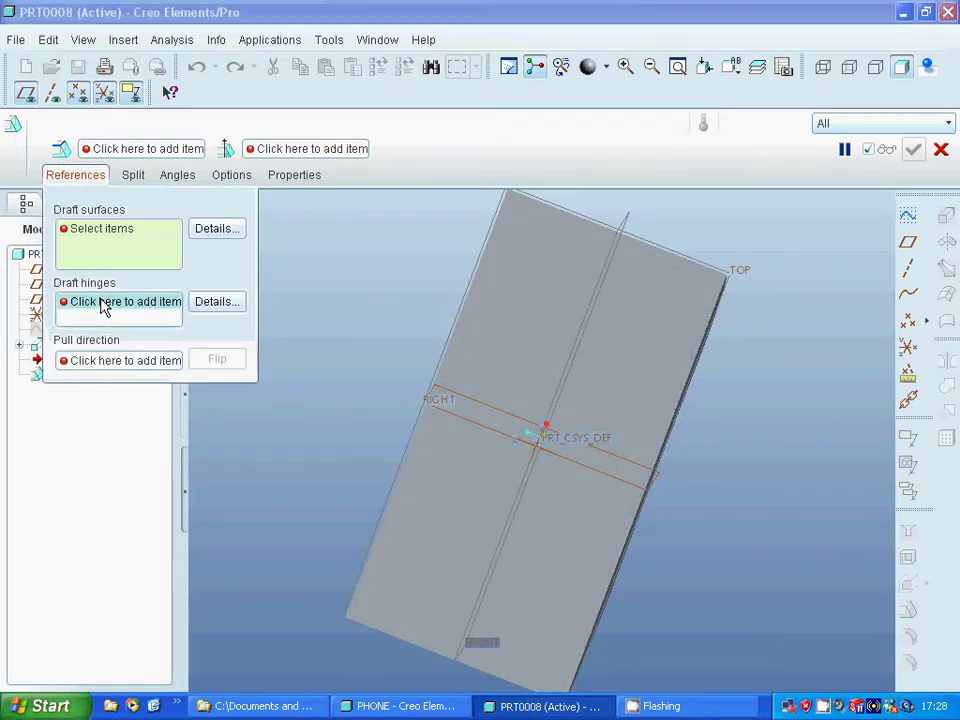
click(103, 302)
click(557, 303)
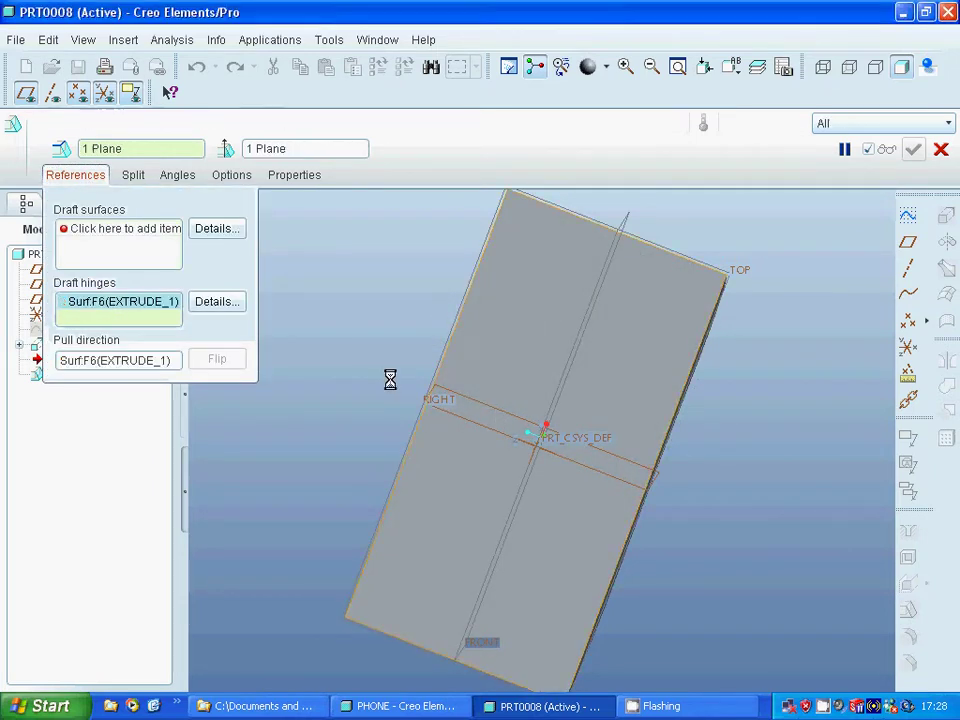
Set the two opposite wavy-profiled side faces of the extrusion as the draft surfaces
click(127, 228)
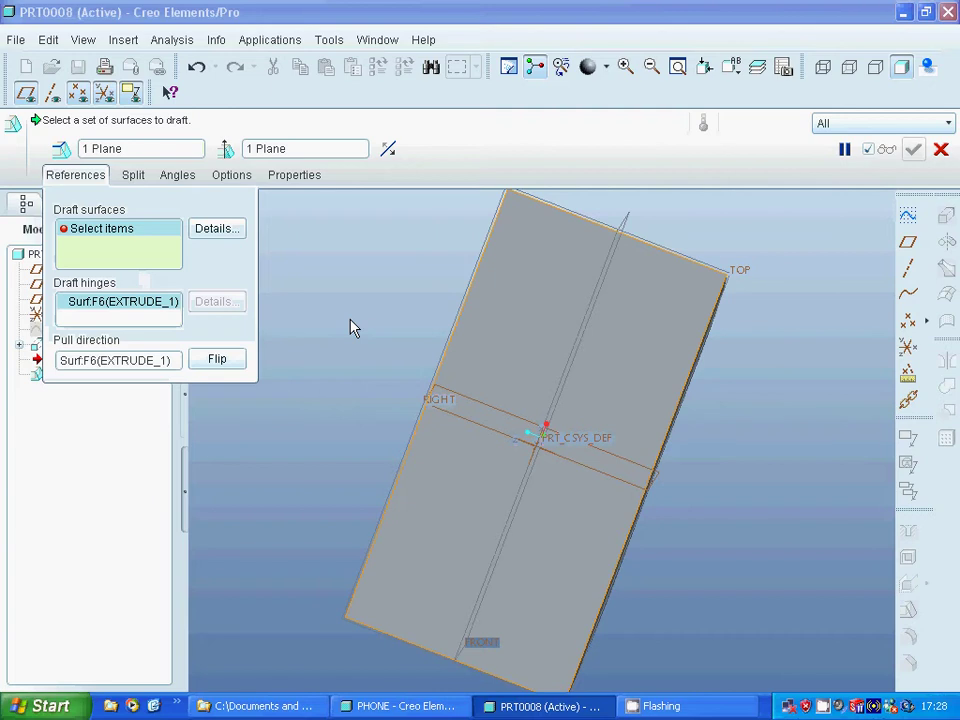
middle_drag(354, 326, 363, 358)
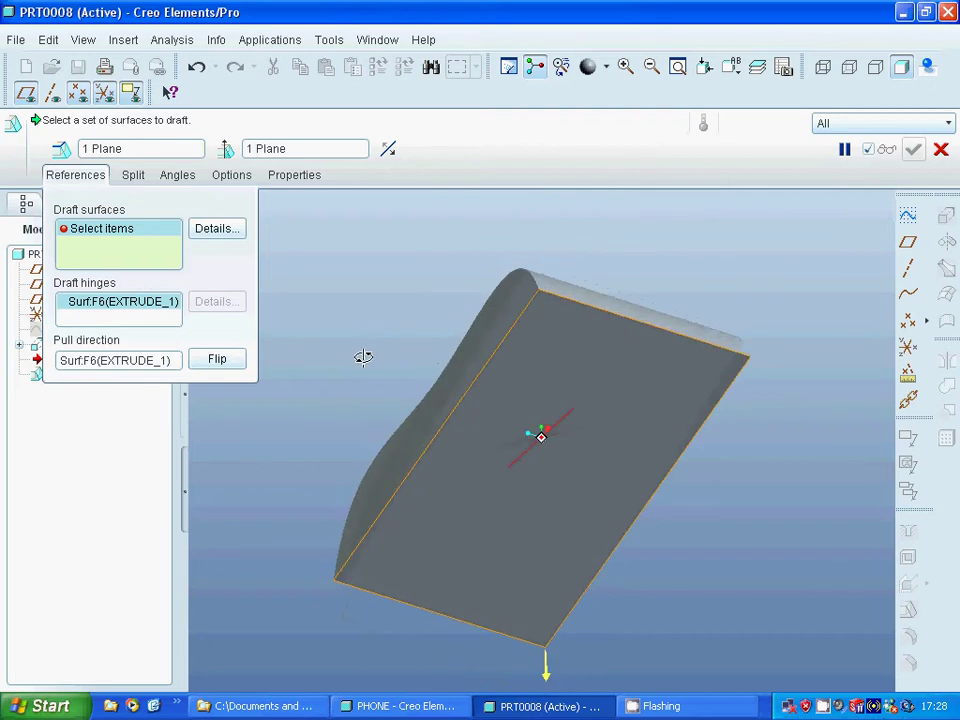
click(469, 339)
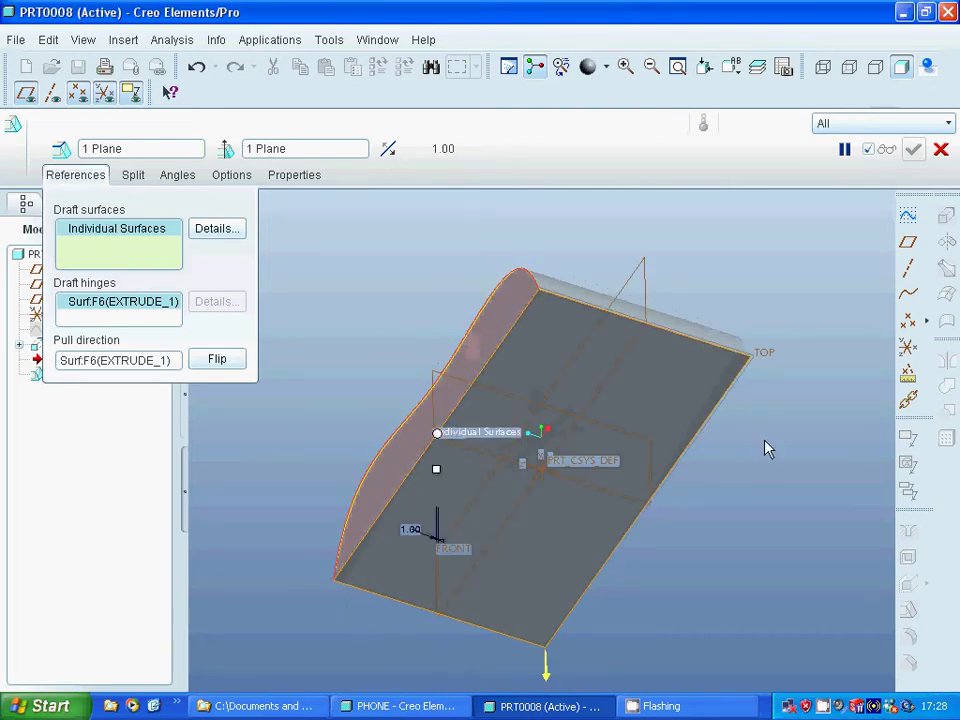
middle_drag(765, 446, 727, 458)
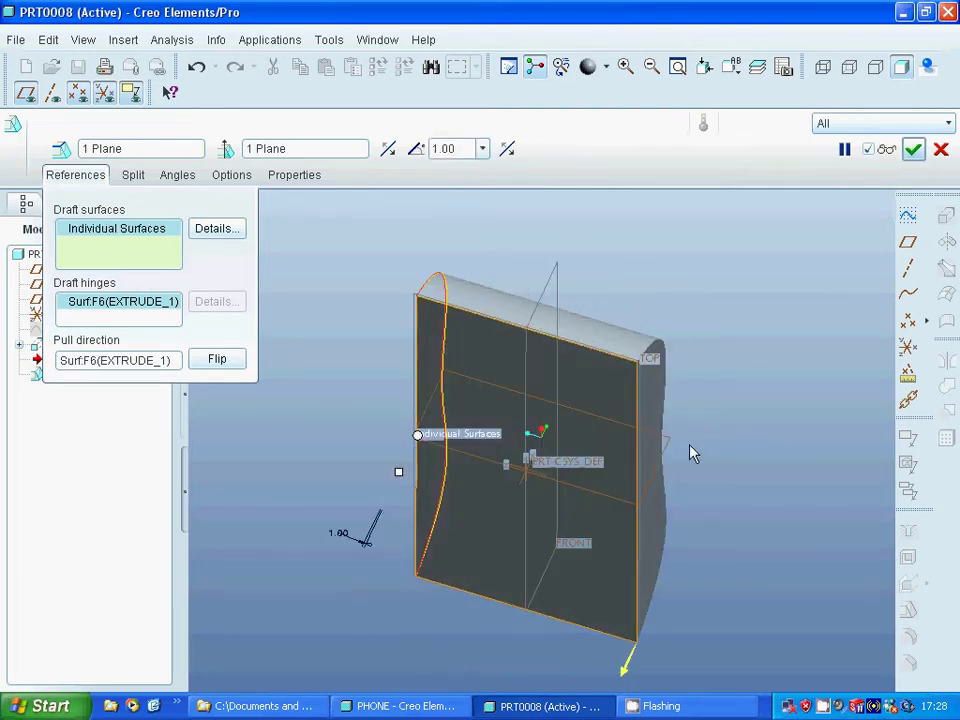
ctrl+click(658, 420)
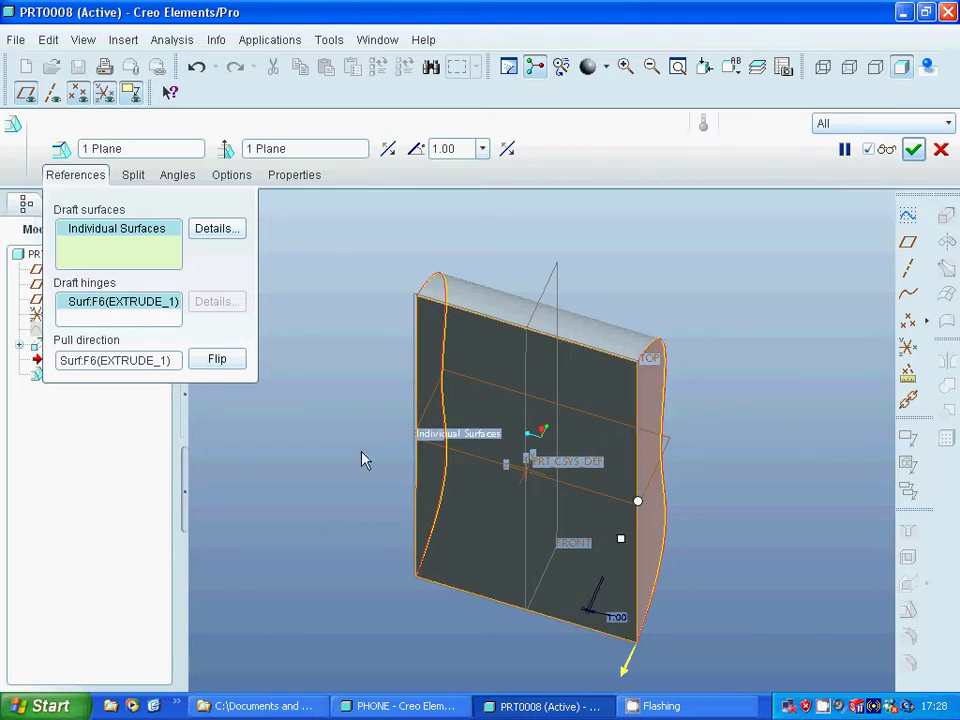
Set the draft angle of the two side faces to 10 degrees
double_click(460, 149)
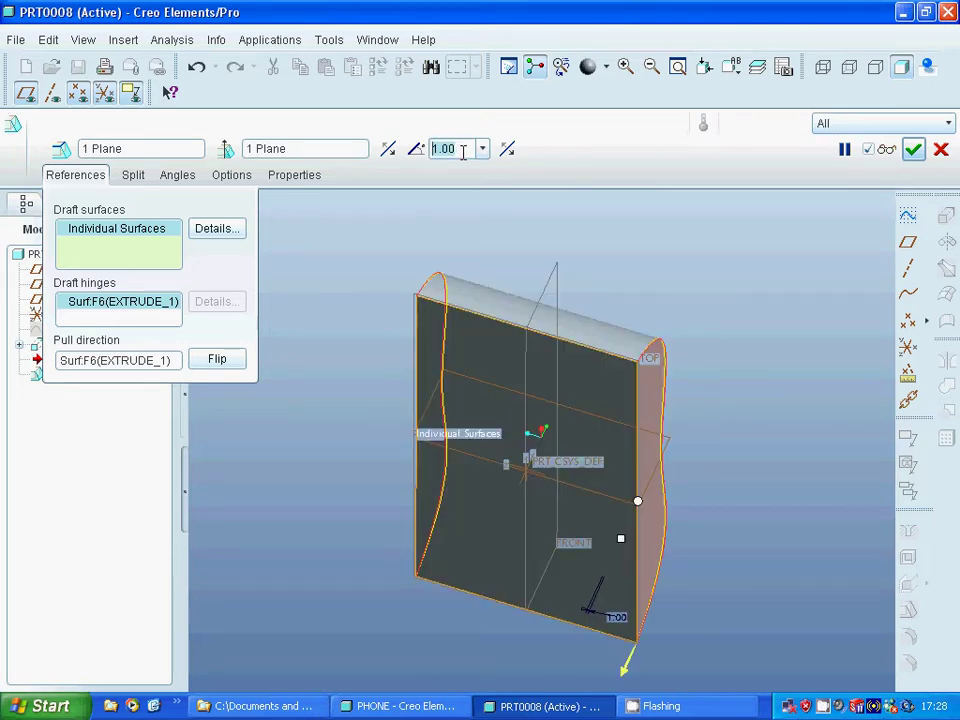
text(10)
key(Return)
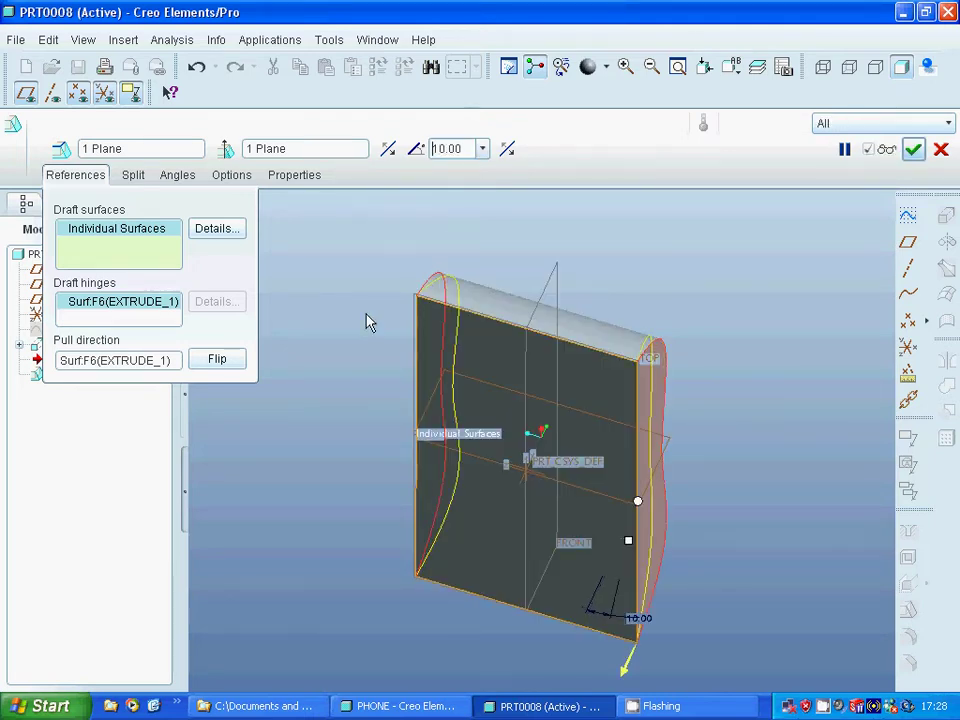
Reverse the draft's pull direction, keep the angle direction tapering both side faces inward from the base, and complete the draft
middle_drag(360, 326, 357, 358)
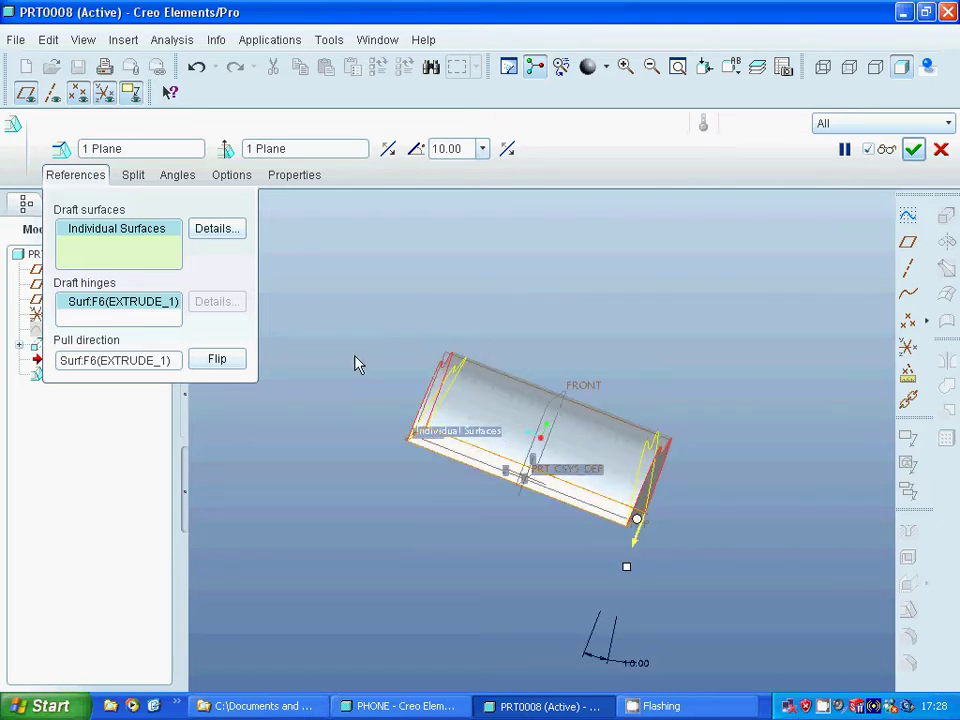
click(506, 153)
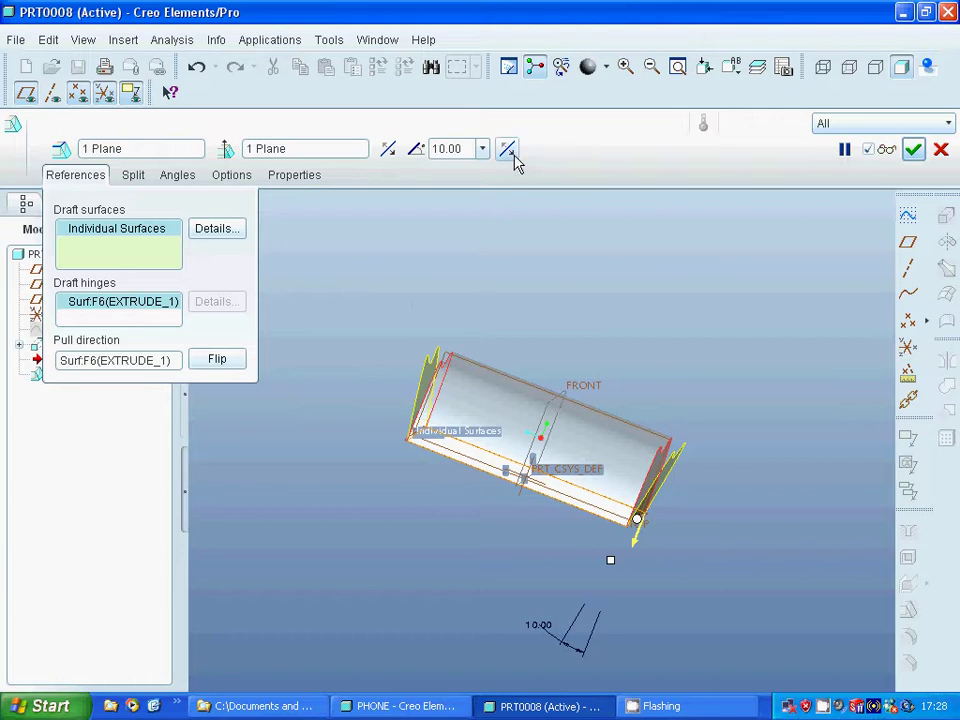
click(392, 154)
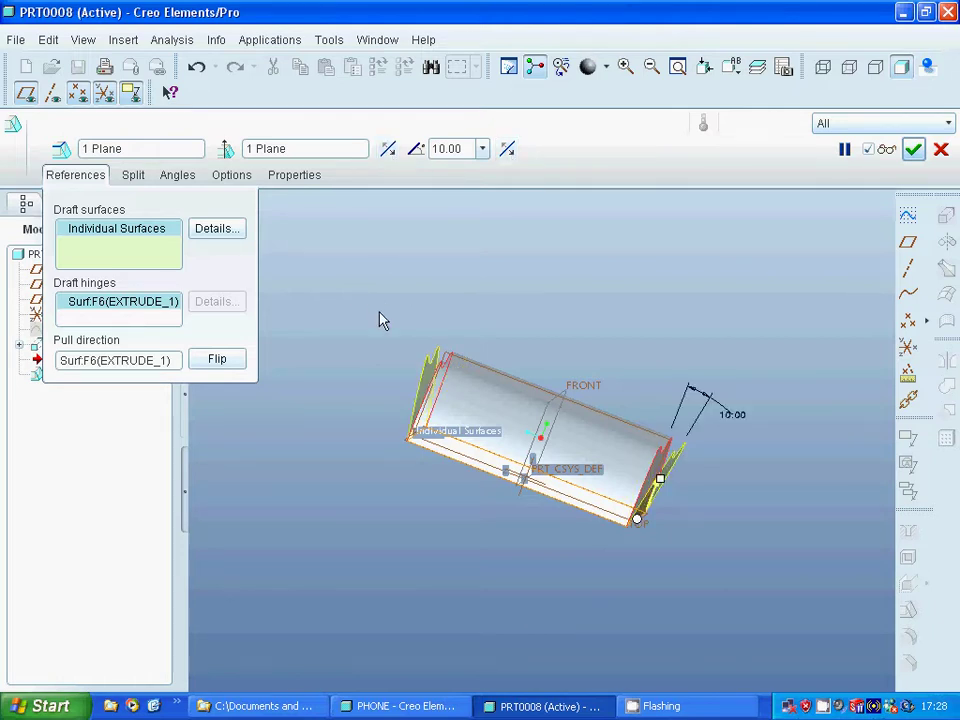
middle_drag(381, 320, 386, 333)
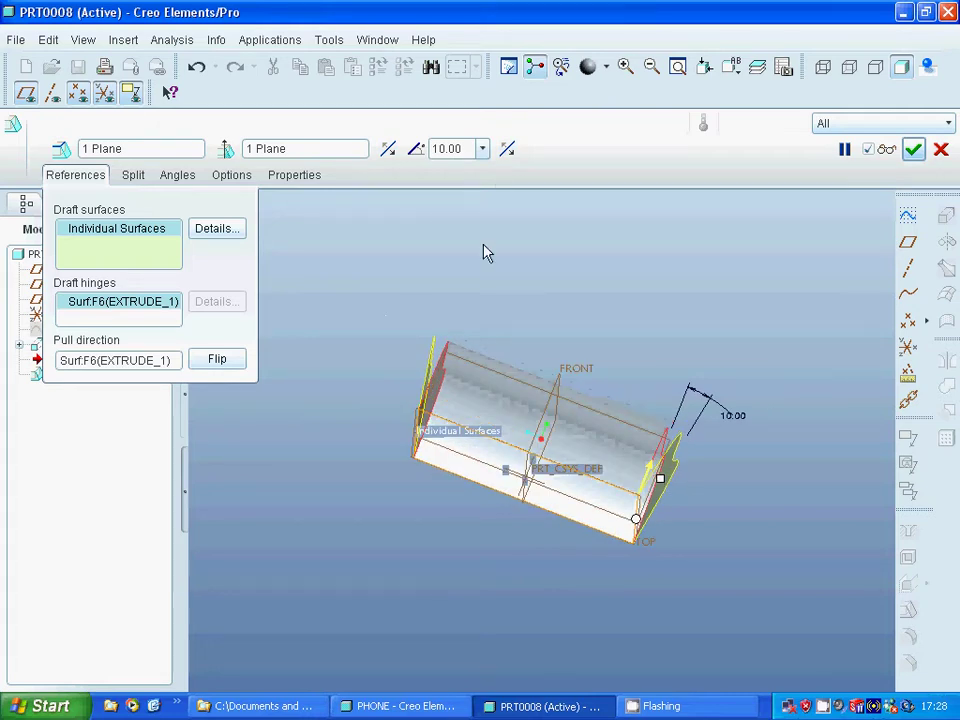
click(507, 156)
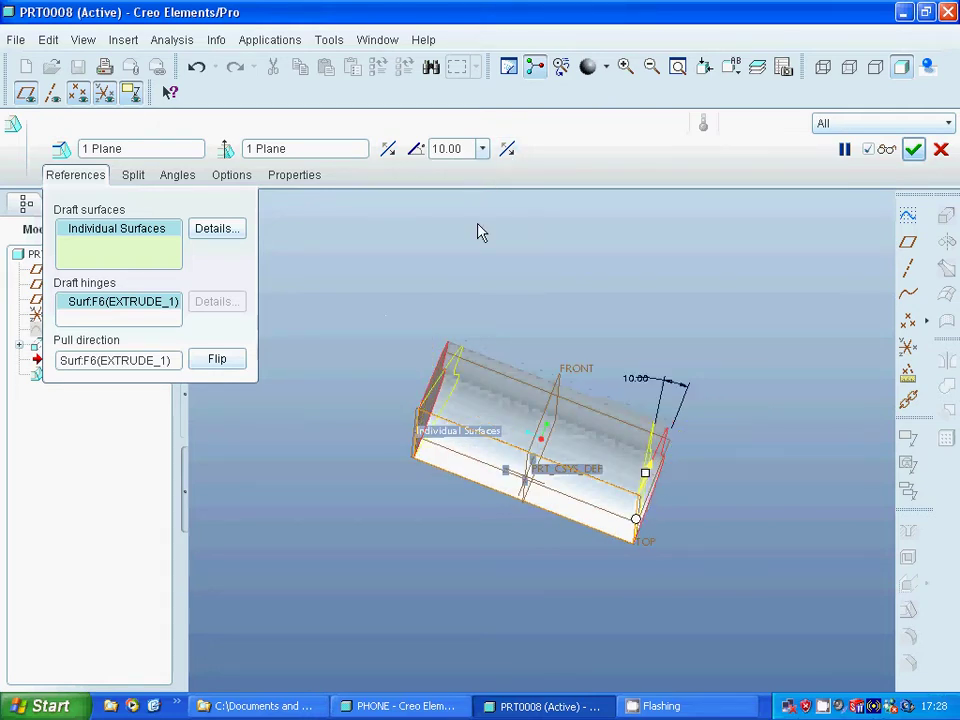
click(914, 150)
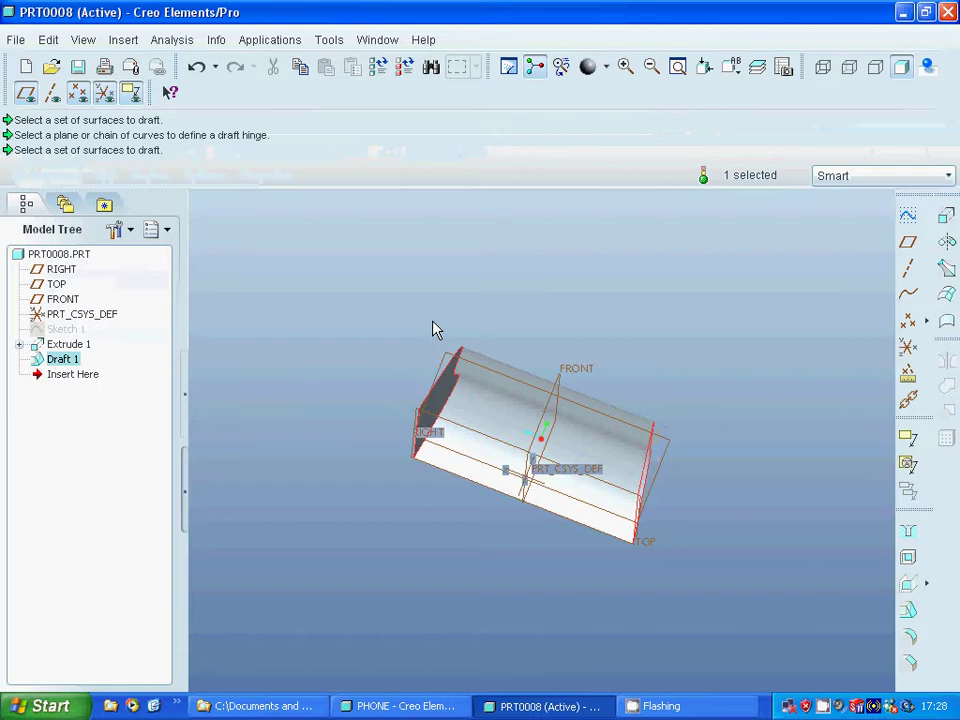
Start a round feature and add 20 radius rounds to the two straight end edges of the drafted body
click(366, 343)
mouse_move(366, 343)
middle_down()
mouse_move(366, 368)
mouse_move(353, 346)
mouse_move(354, 355)
middle_up()
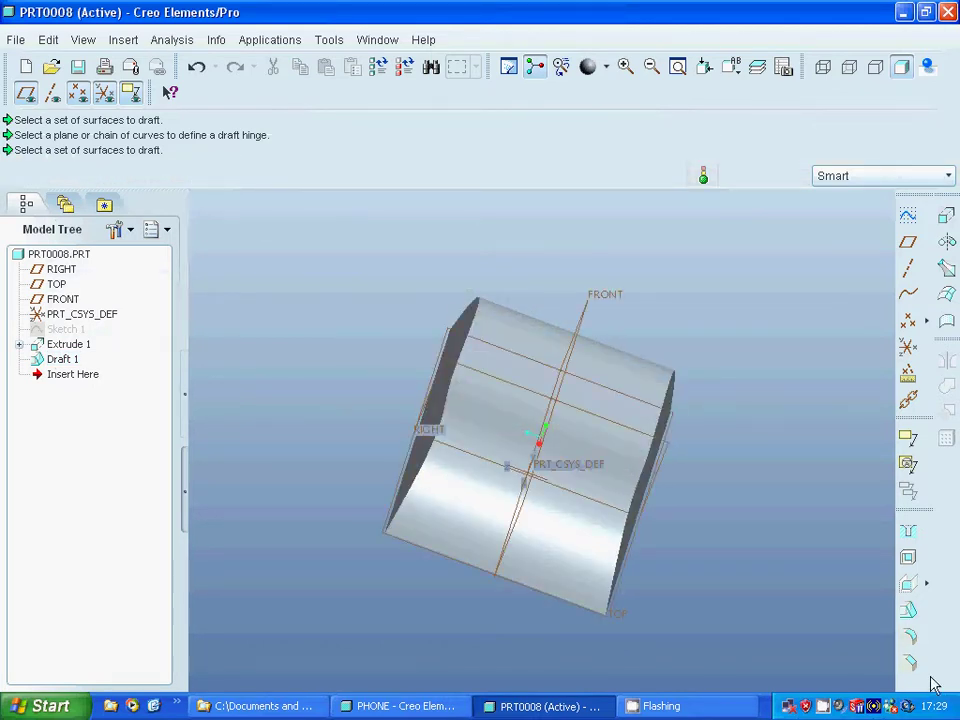
click(910, 638)
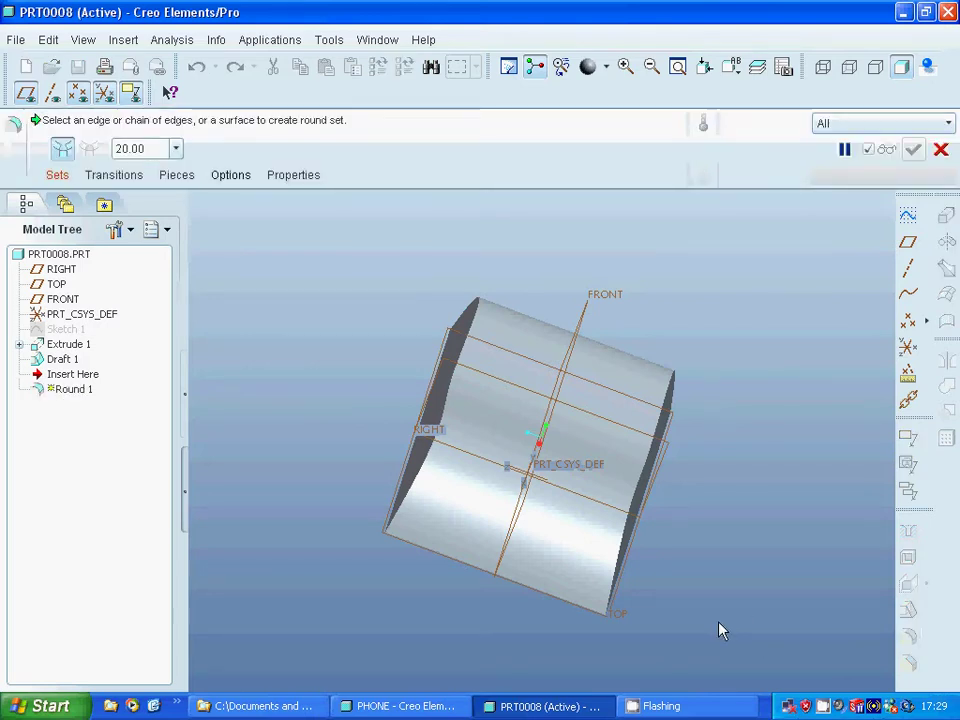
click(575, 612)
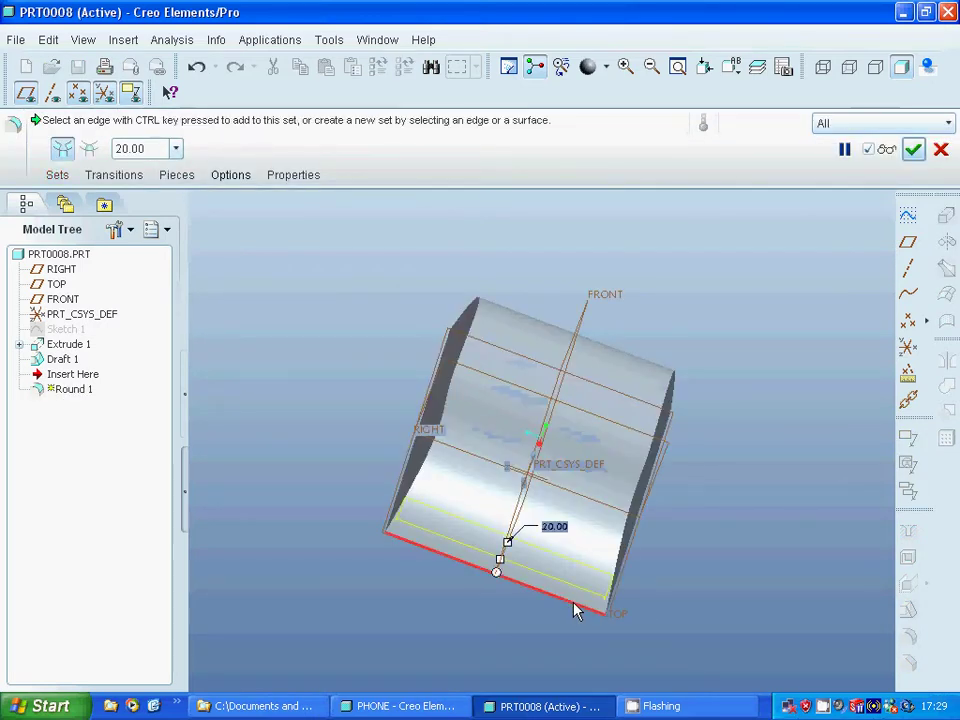
middle_drag(735, 495, 790, 362)
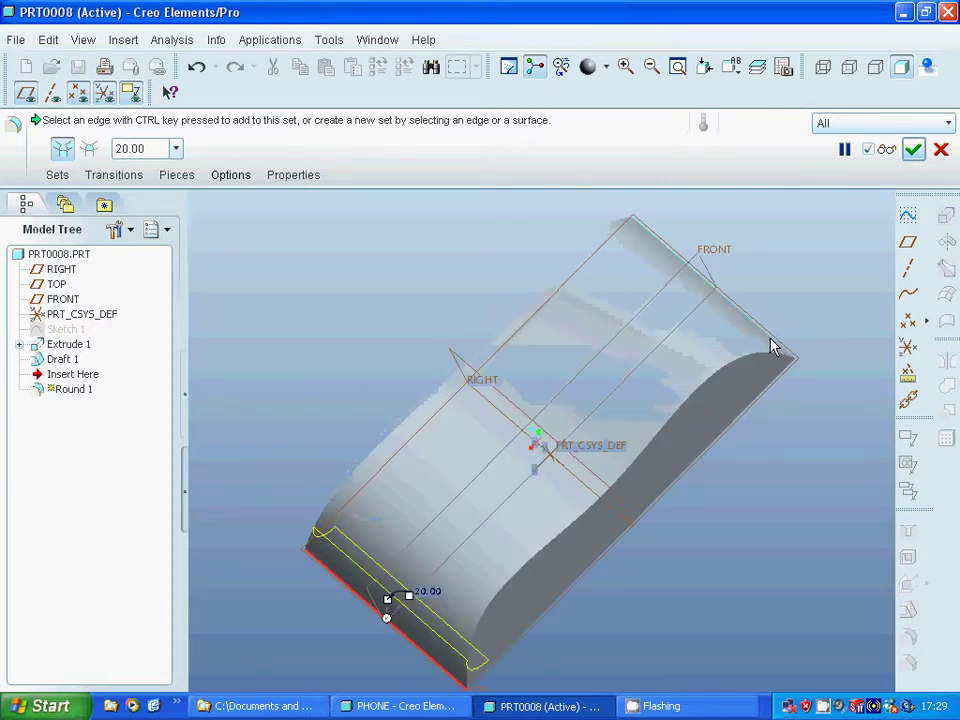
click(775, 344)
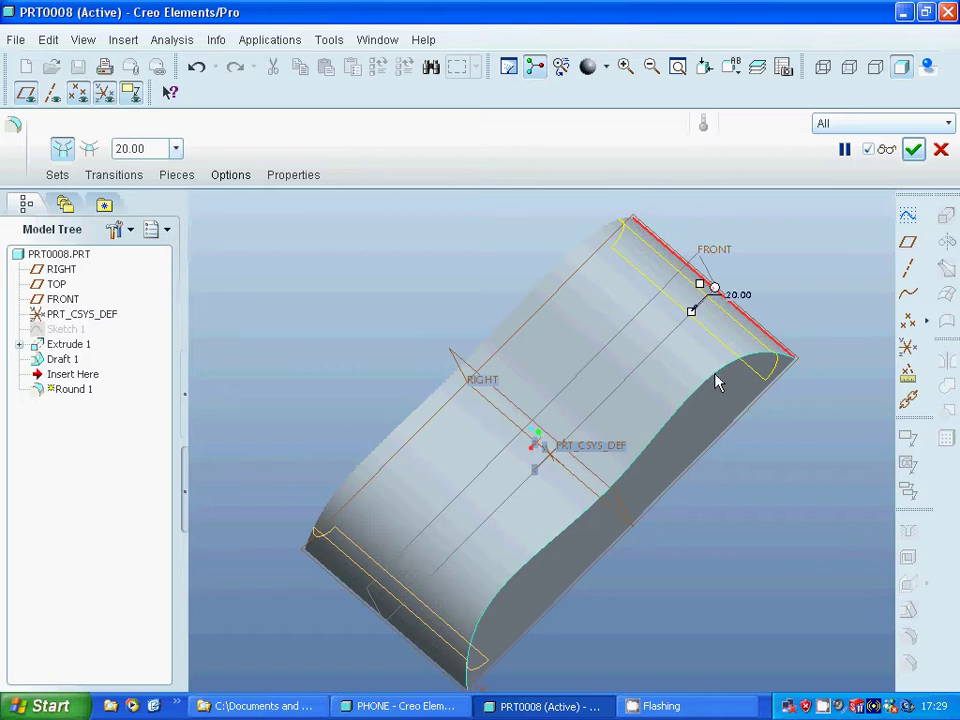
Add both long wavy side edges of the body as round sets, giving the second one a radius of 30
click(716, 381)
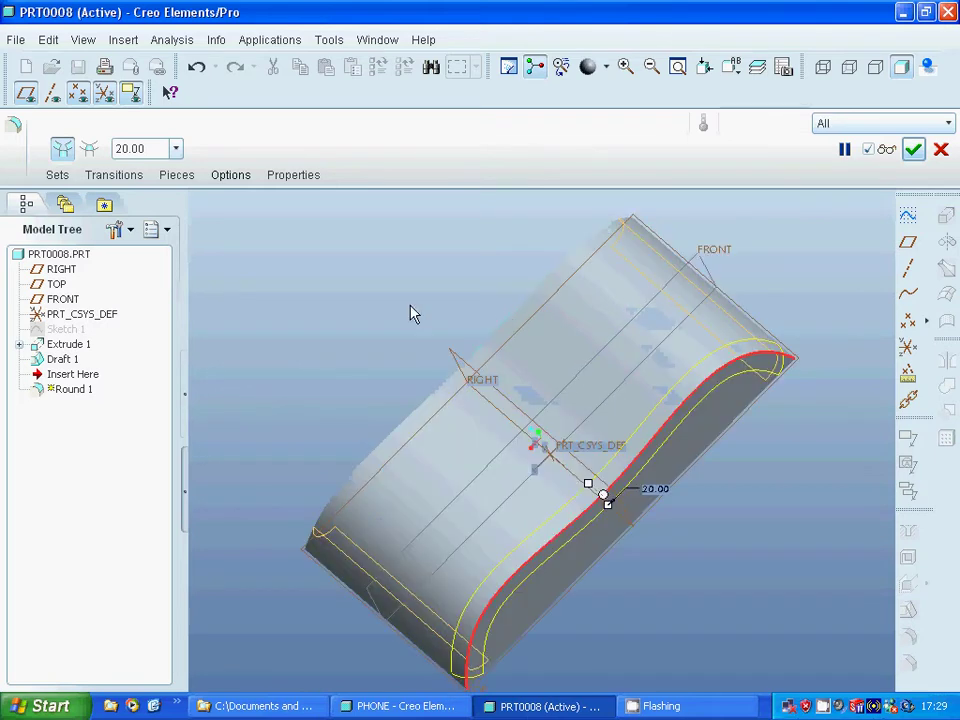
middle_drag(392, 324, 536, 364)
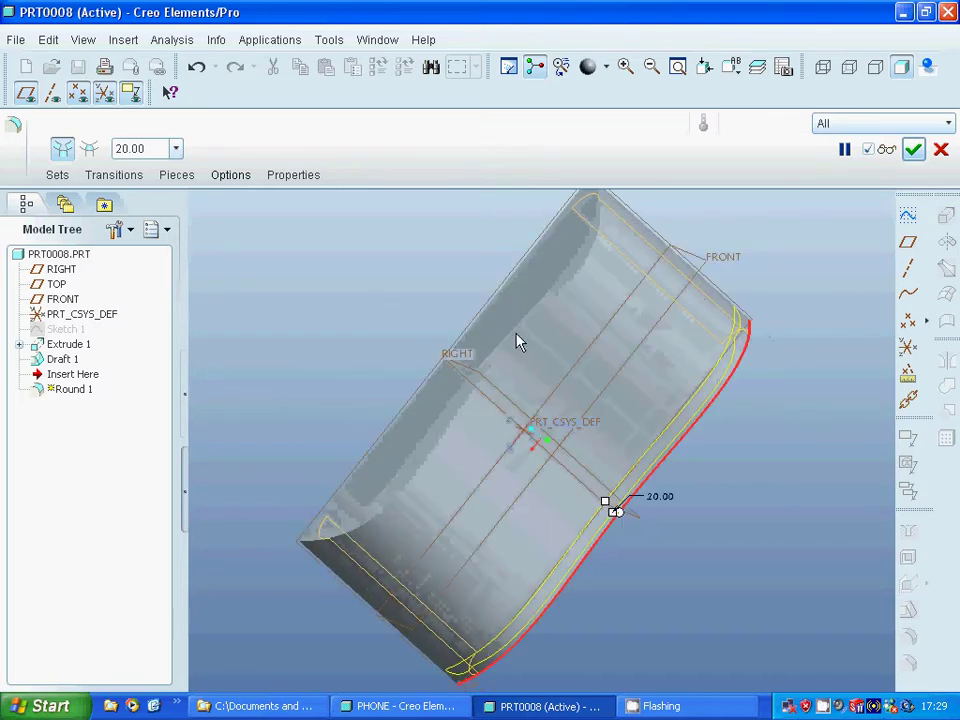
click(512, 346)
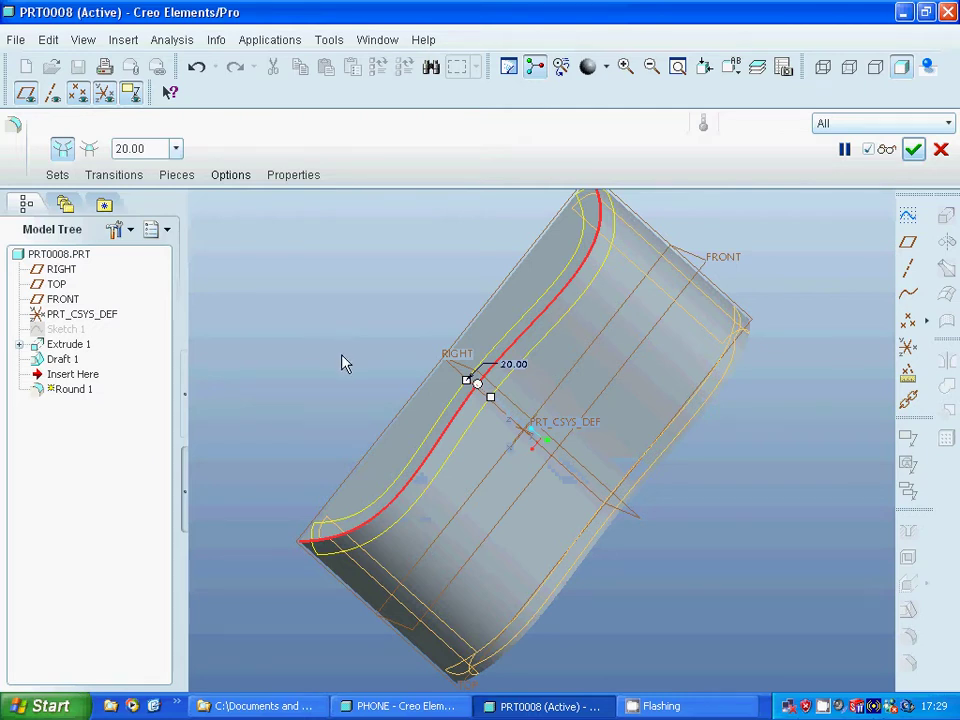
double_click(514, 366)
text(30)
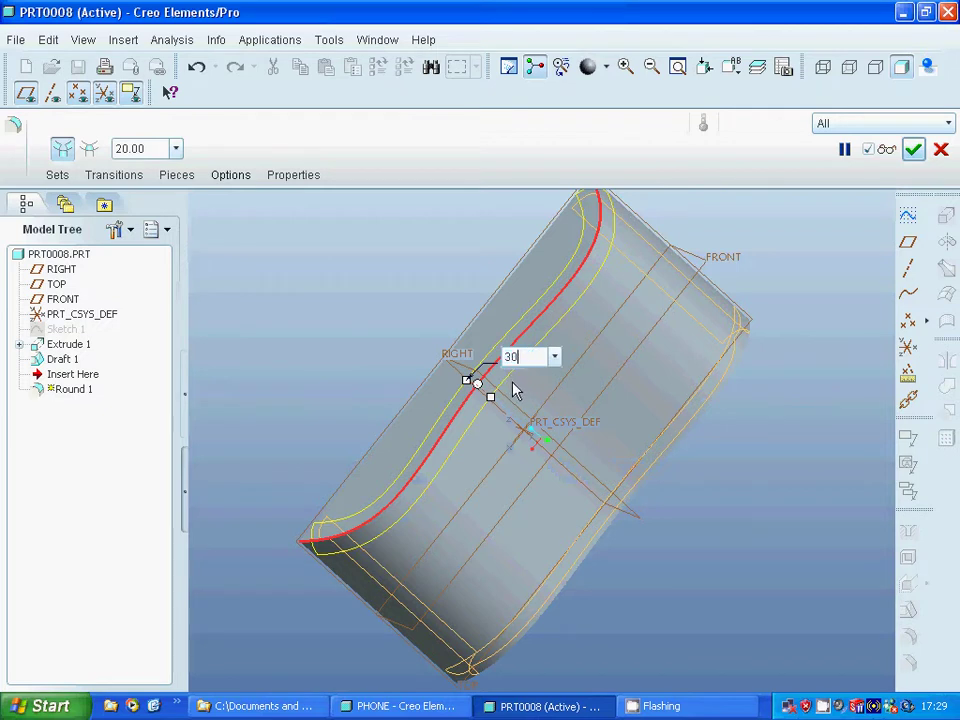
key(Return)
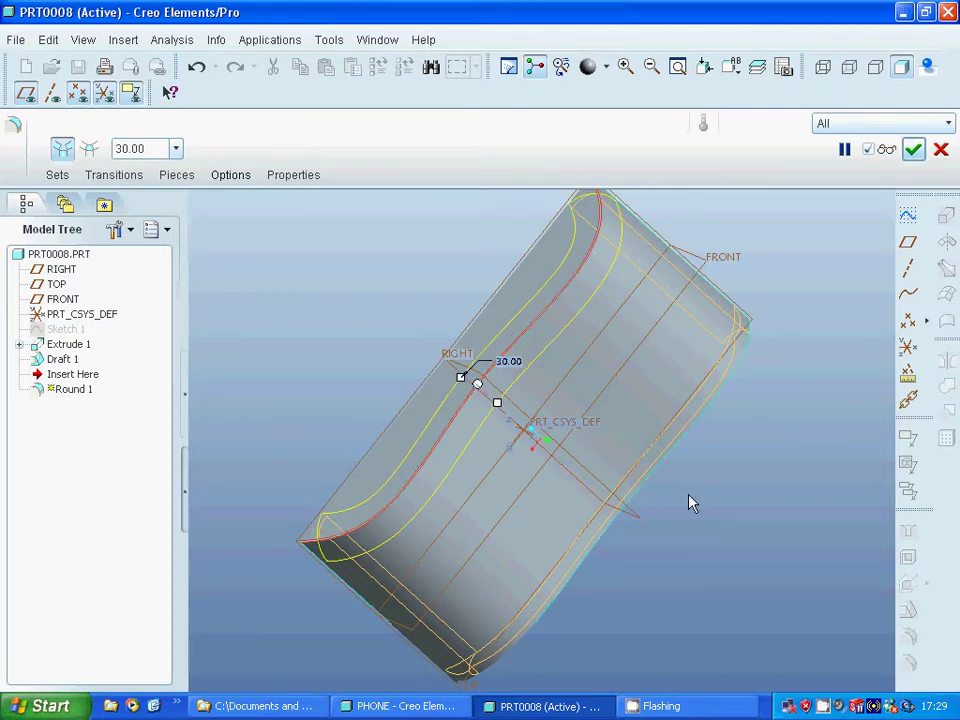
Set the round radius of the opposite wavy side edge to 30 and complete the round feature
middle_drag(689, 505, 634, 491)
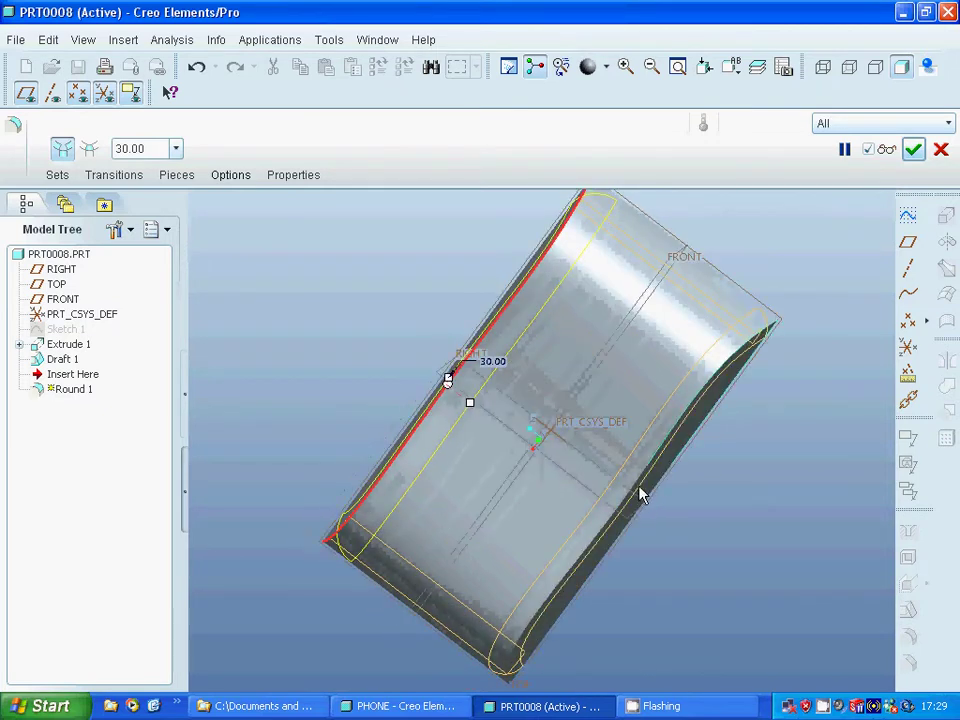
click(637, 493)
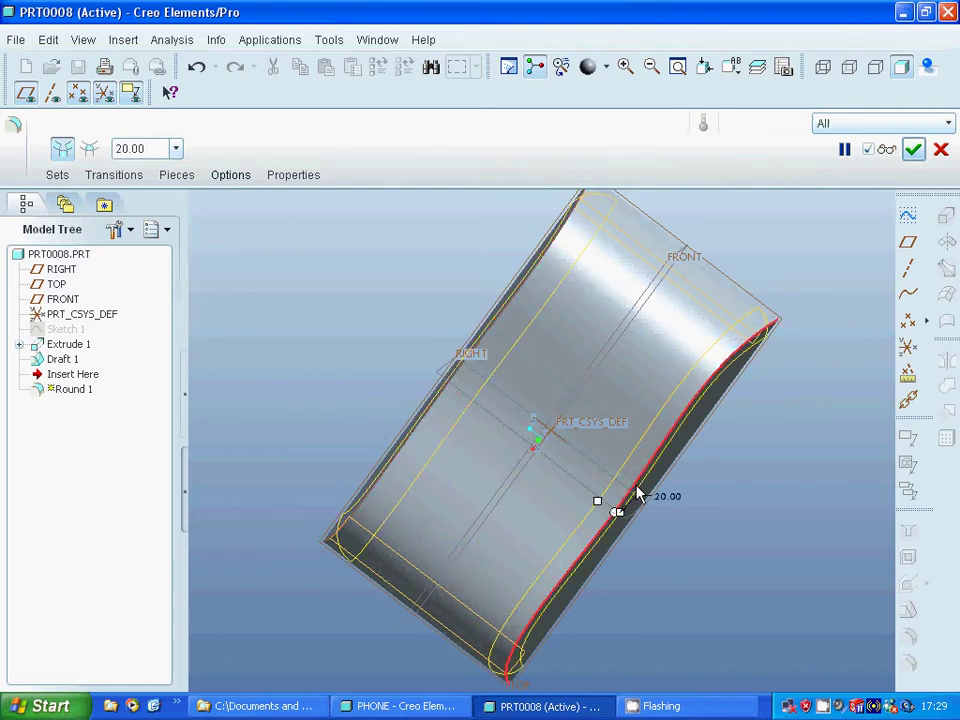
double_click(666, 497)
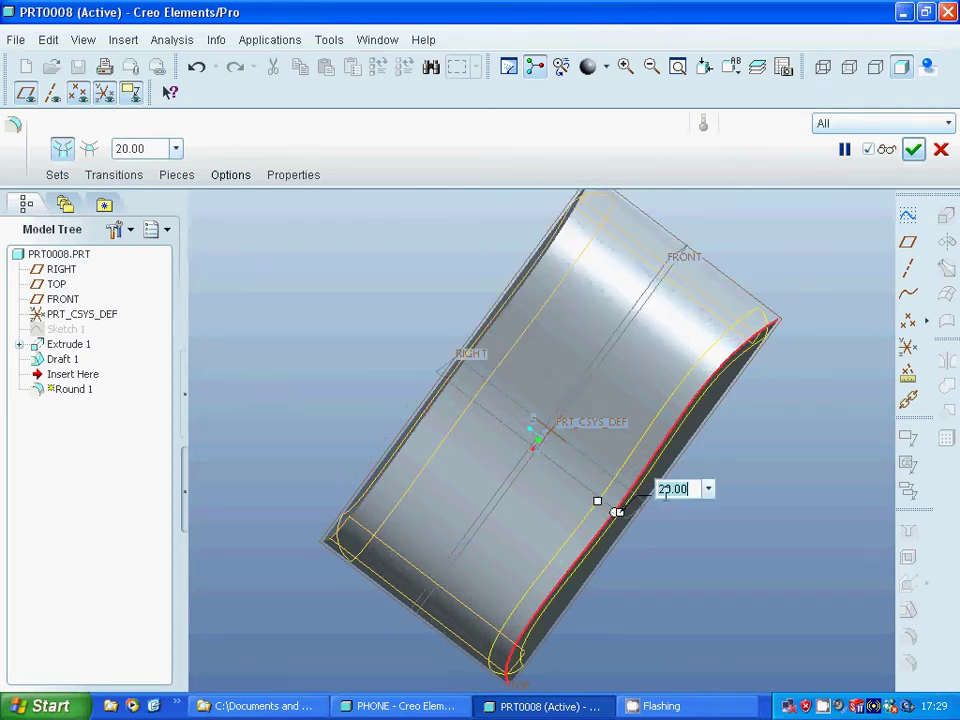
text(30)
key(Return)
click(913, 149)
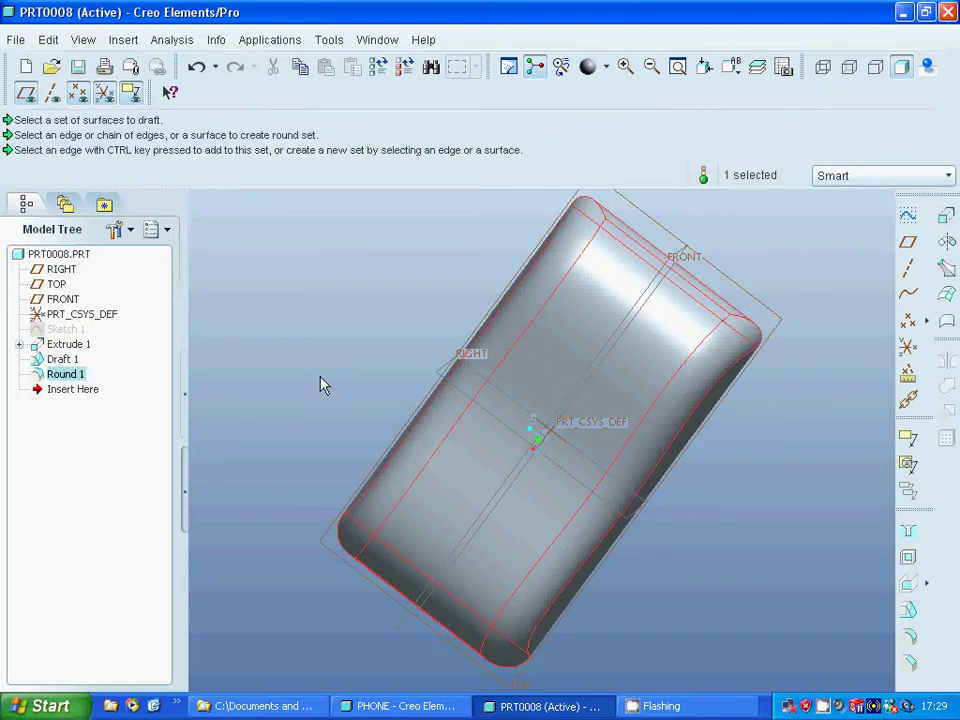
Shell the rounded body to a thickness of 5, removing its flat bottom face
middle_drag(322, 385, 401, 298)
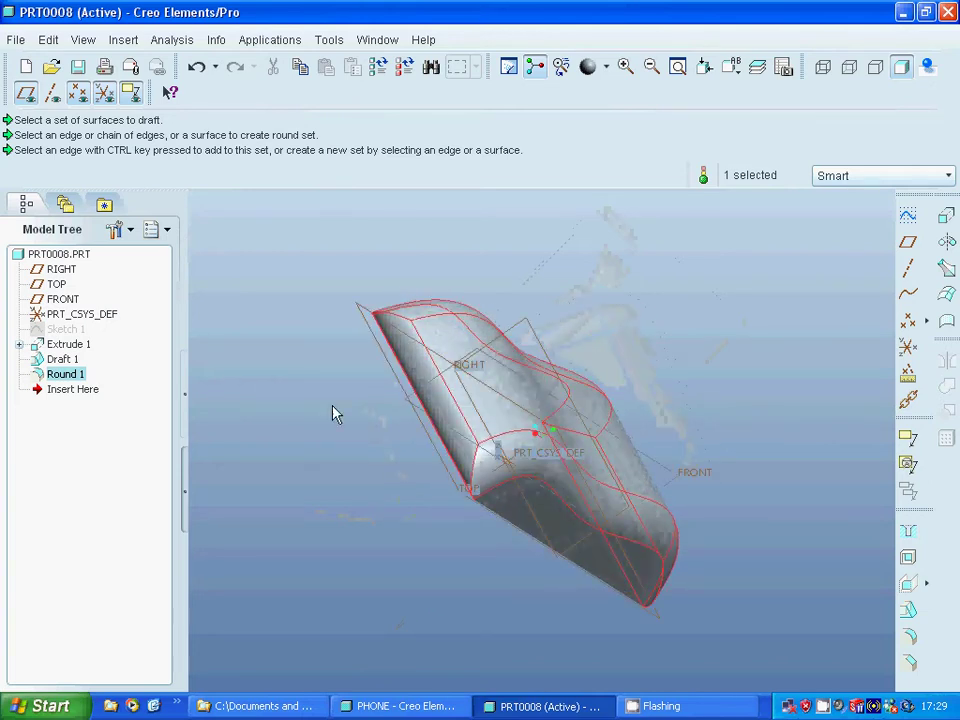
click(908, 557)
middle_drag(388, 539, 531, 431)
click(529, 411)
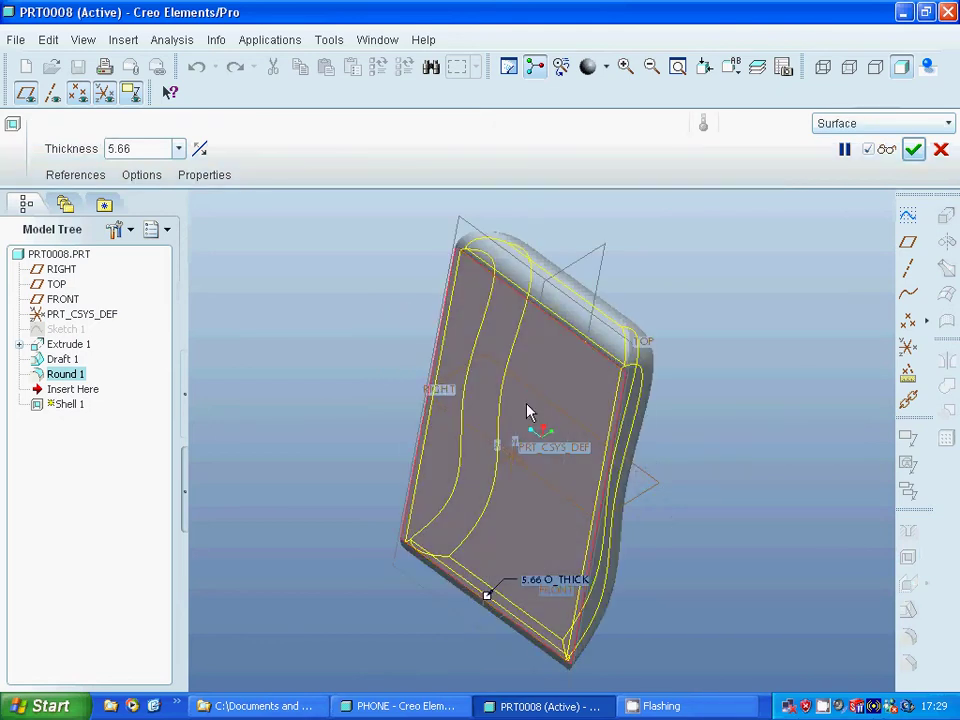
double_click(133, 149)
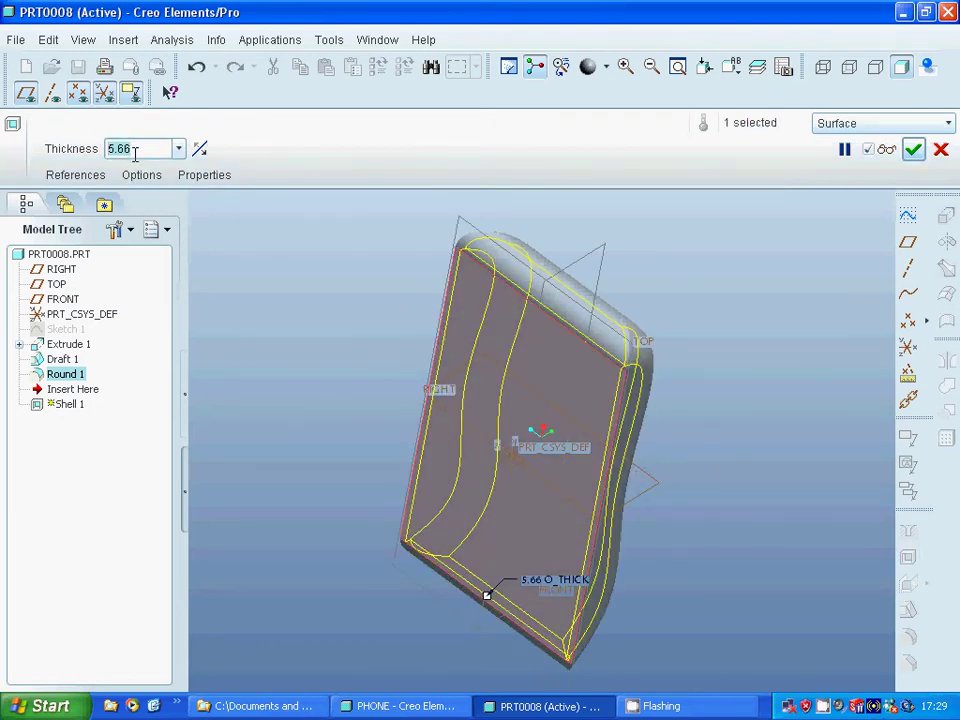
text(5)
key(Return)
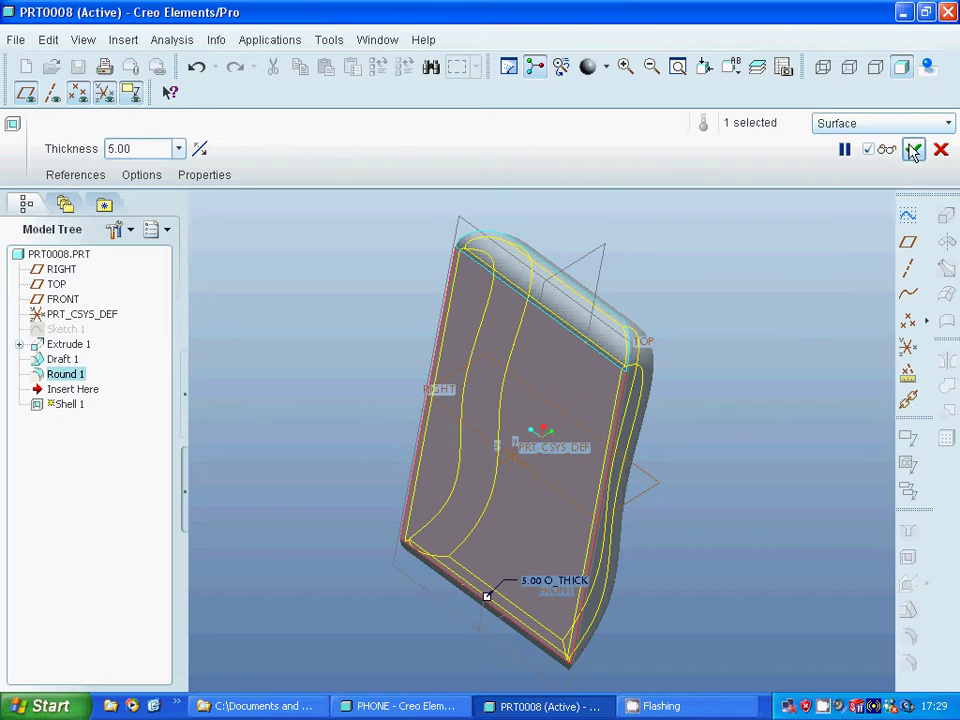
click(913, 150)
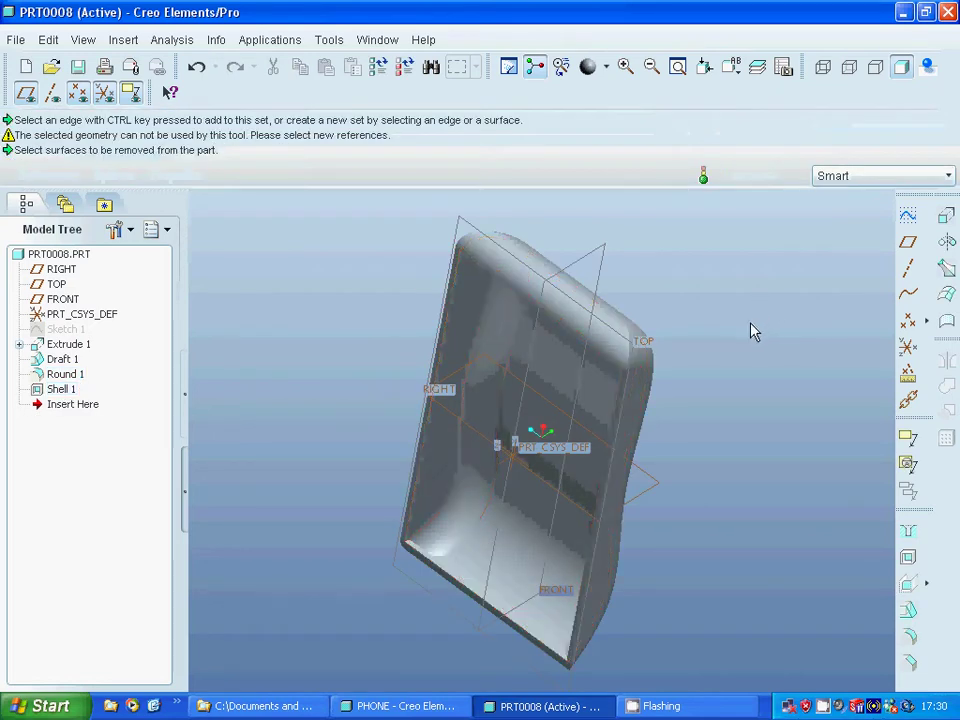
Start a sketch on the TOP datum plane with RIGHT as the orientation reference facing Top
middle_drag(754, 332, 634, 326)
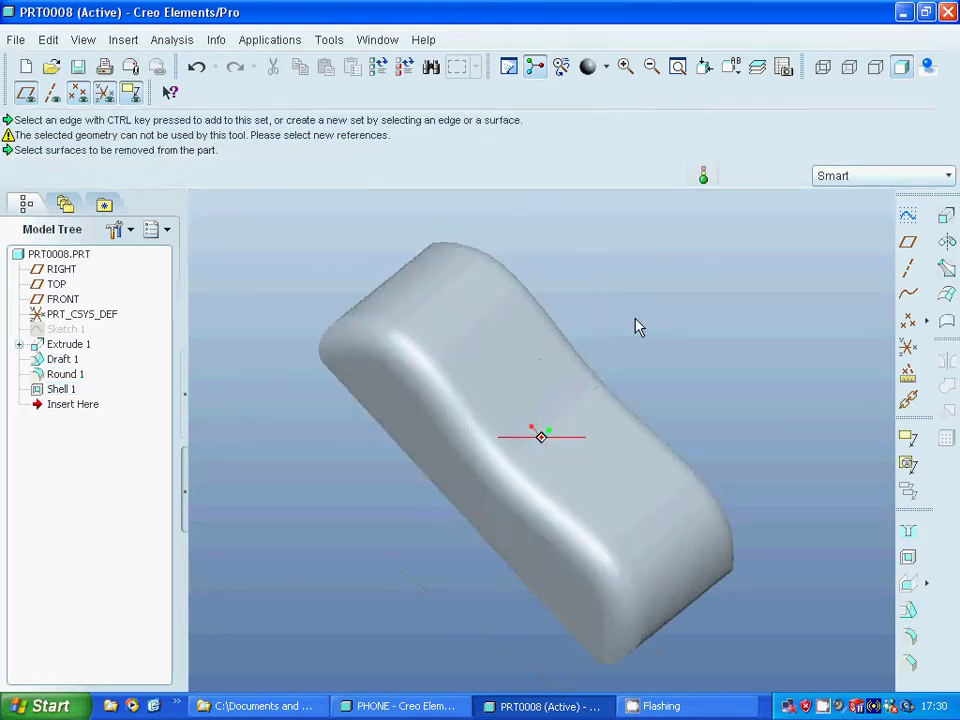
click(304, 336)
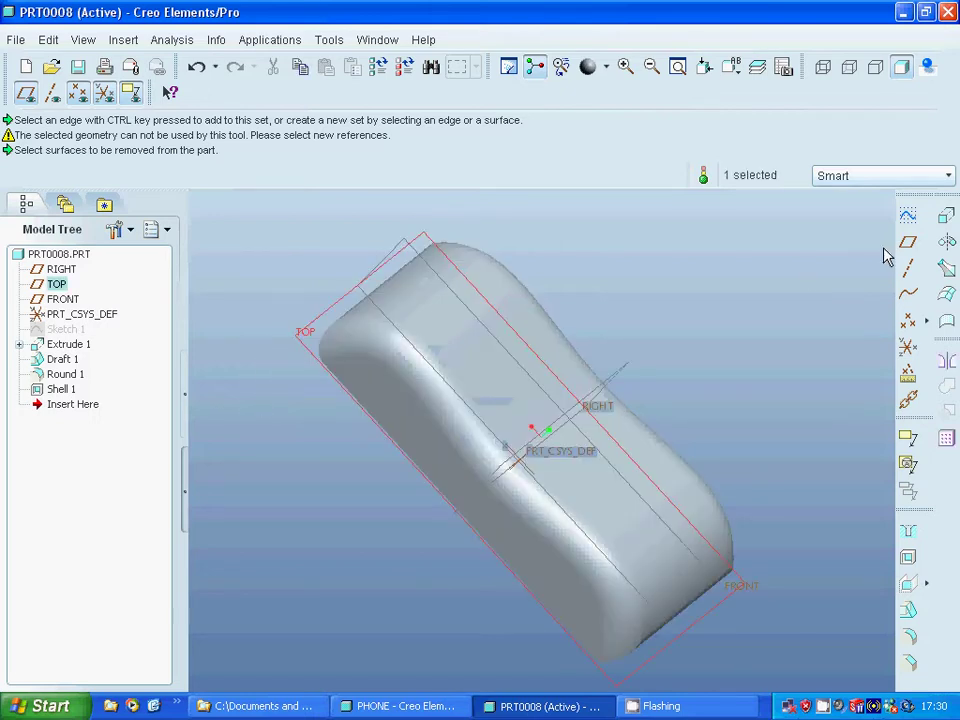
click(909, 215)
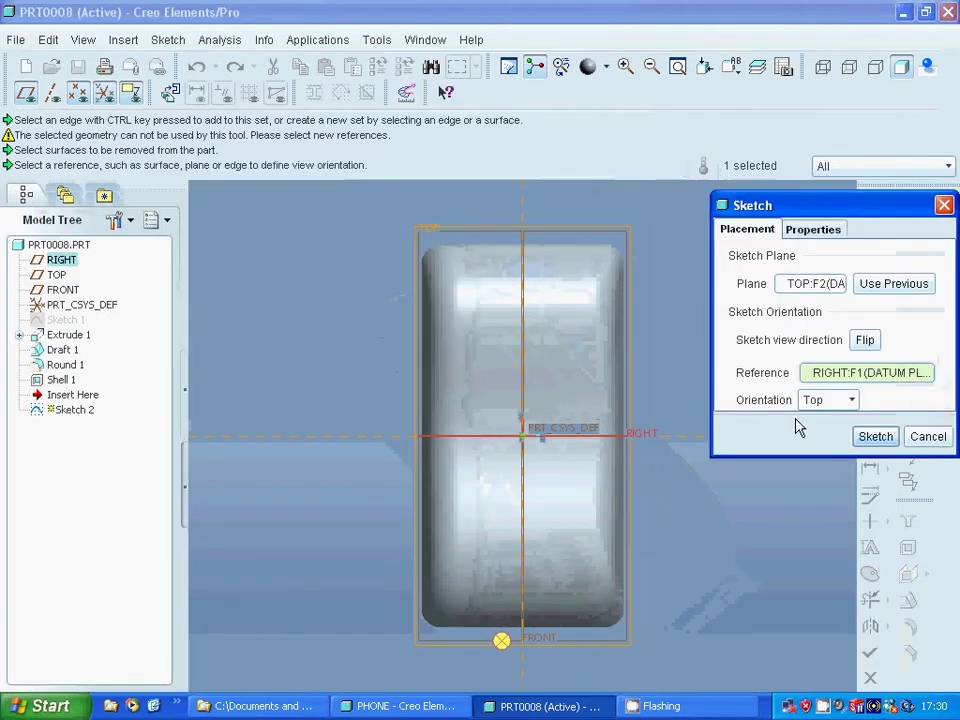
click(874, 438)
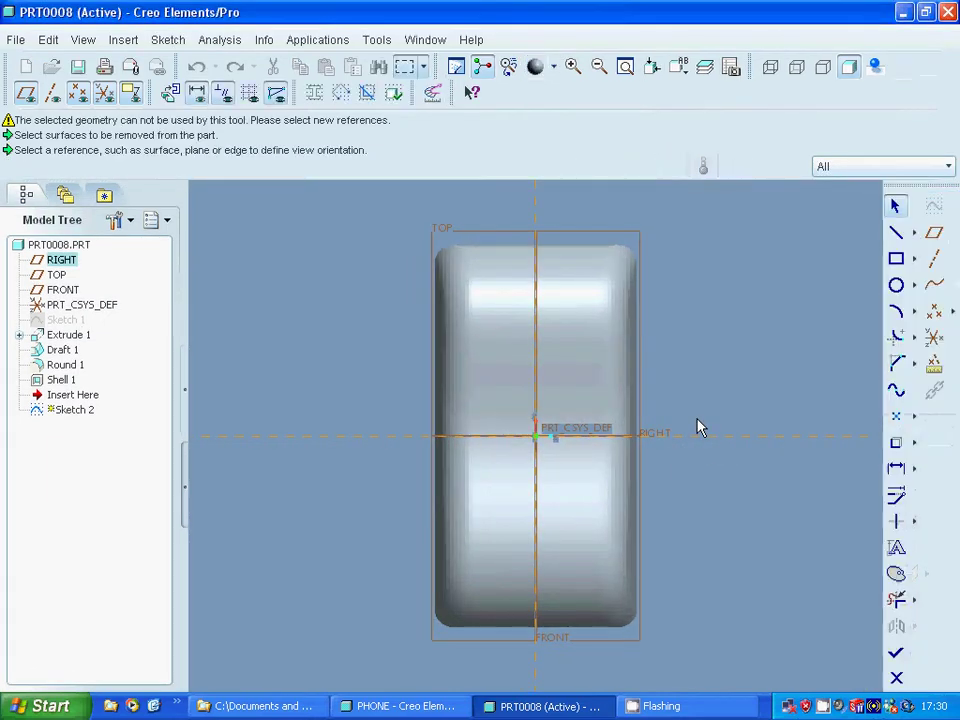
Draw two equal touching circles, one below the other, on the vertical reference line near the body's upper end
click(896, 285)
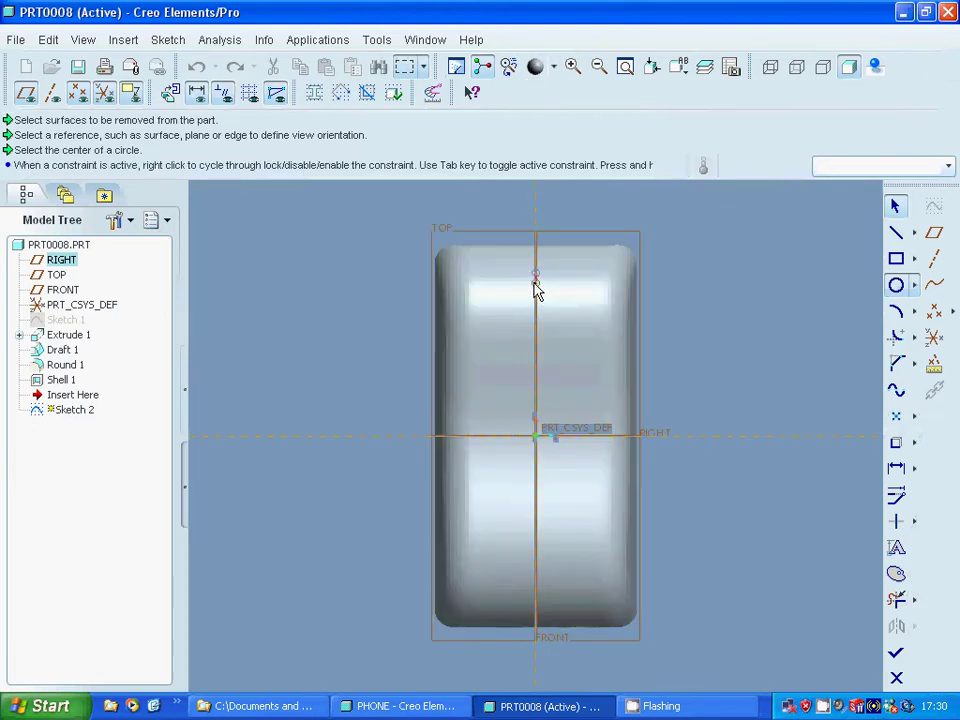
click(535, 286)
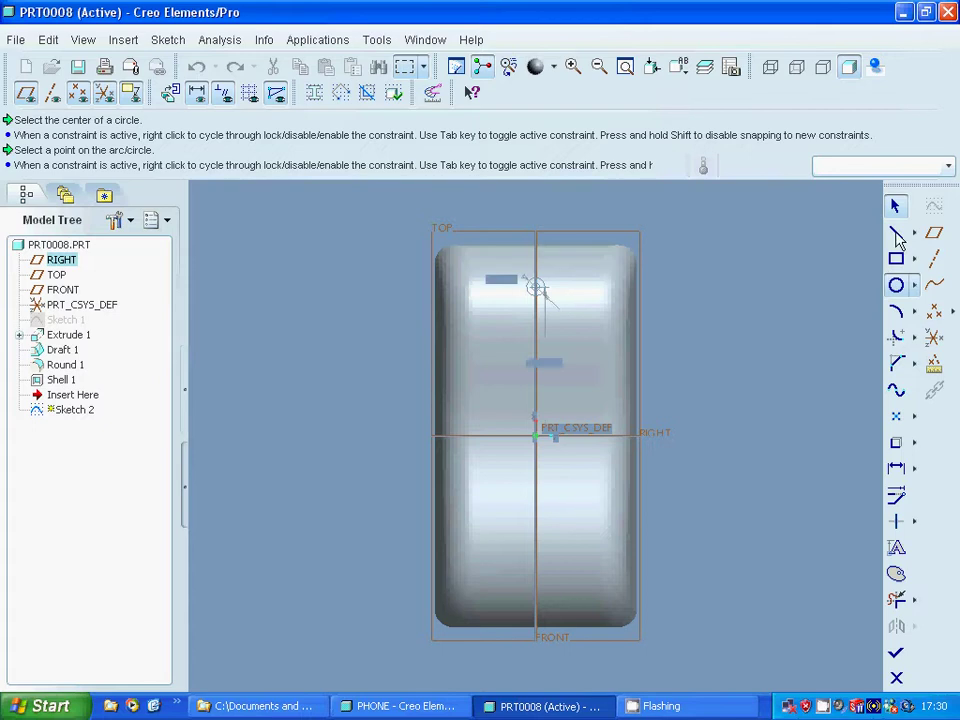
middle_click(596, 285)
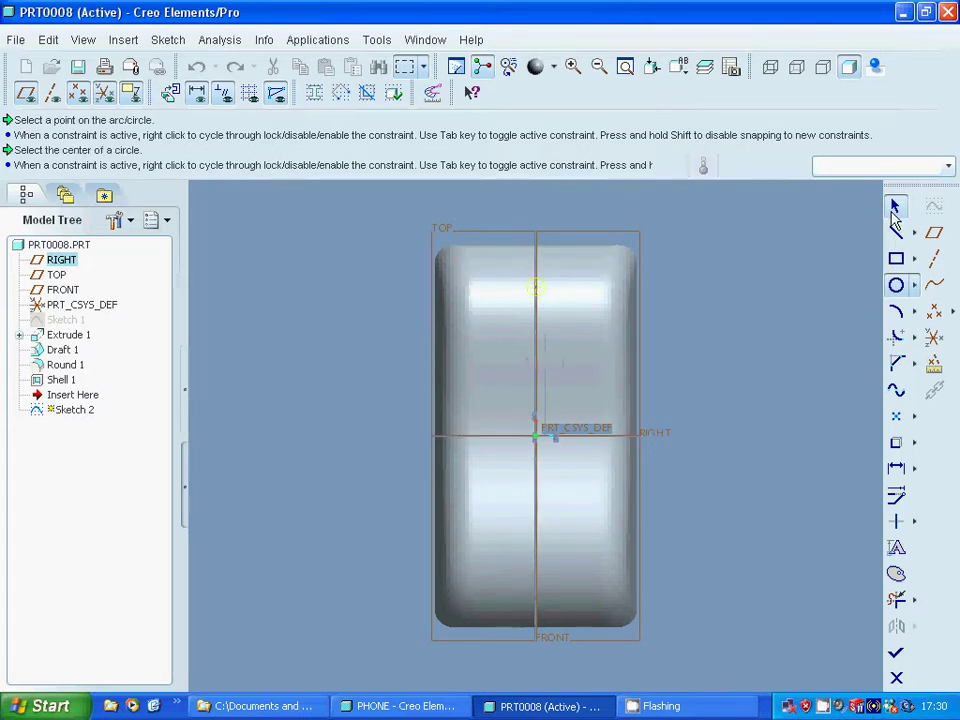
click(538, 313)
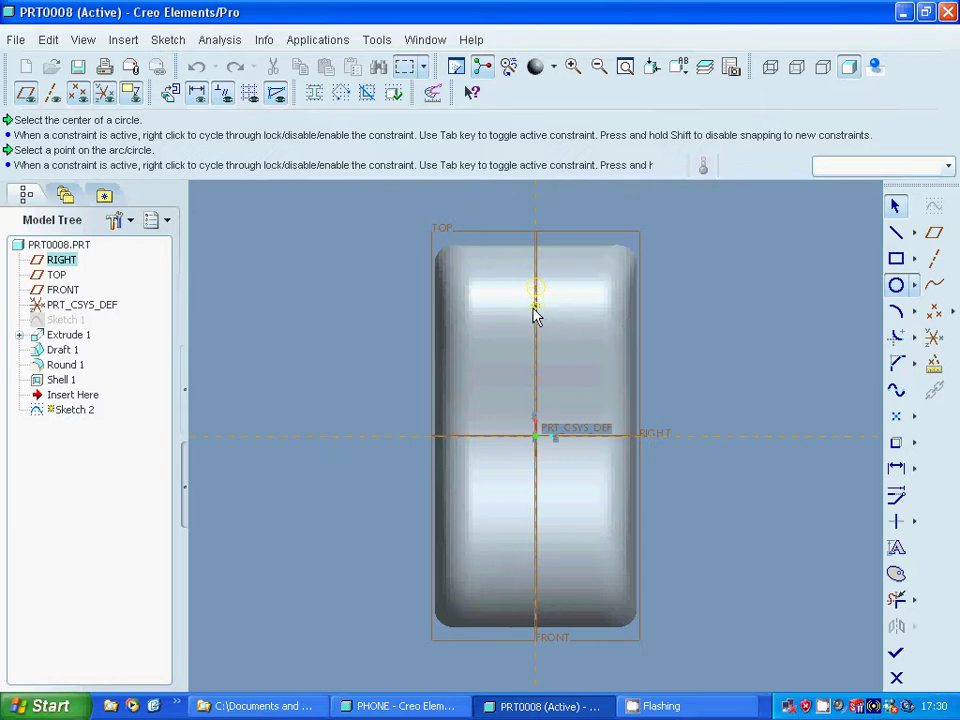
click(535, 307)
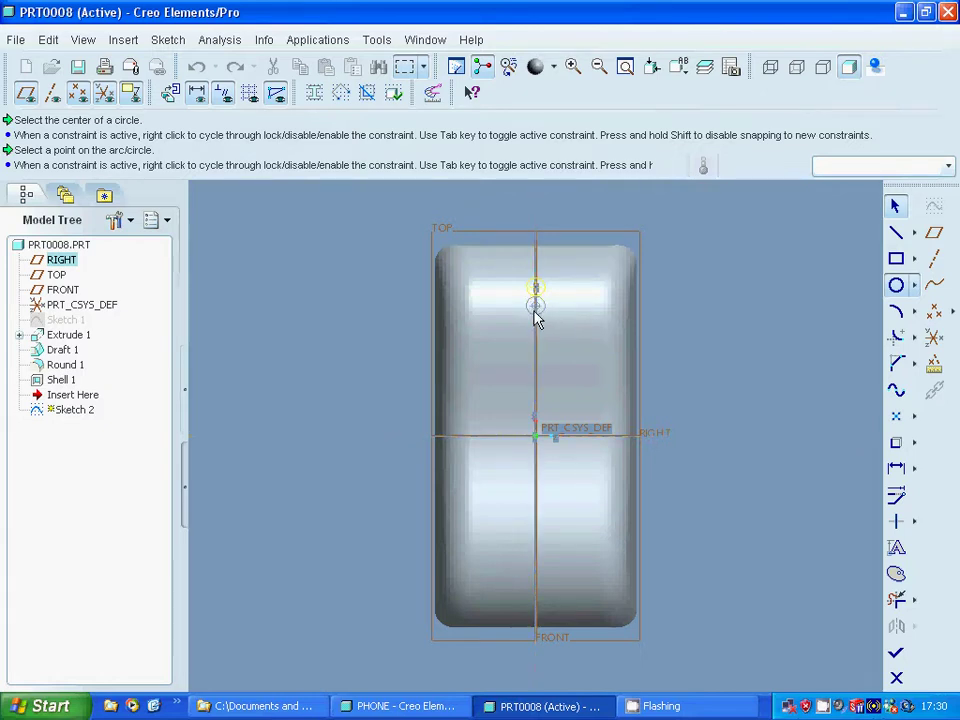
click(537, 322)
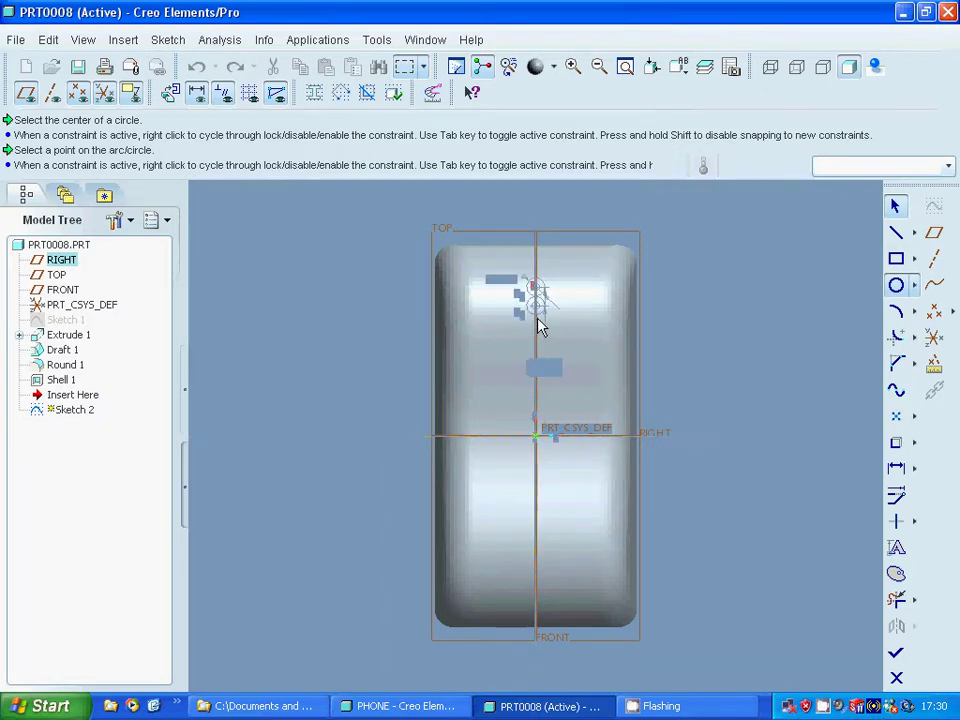
middle_click(538, 330)
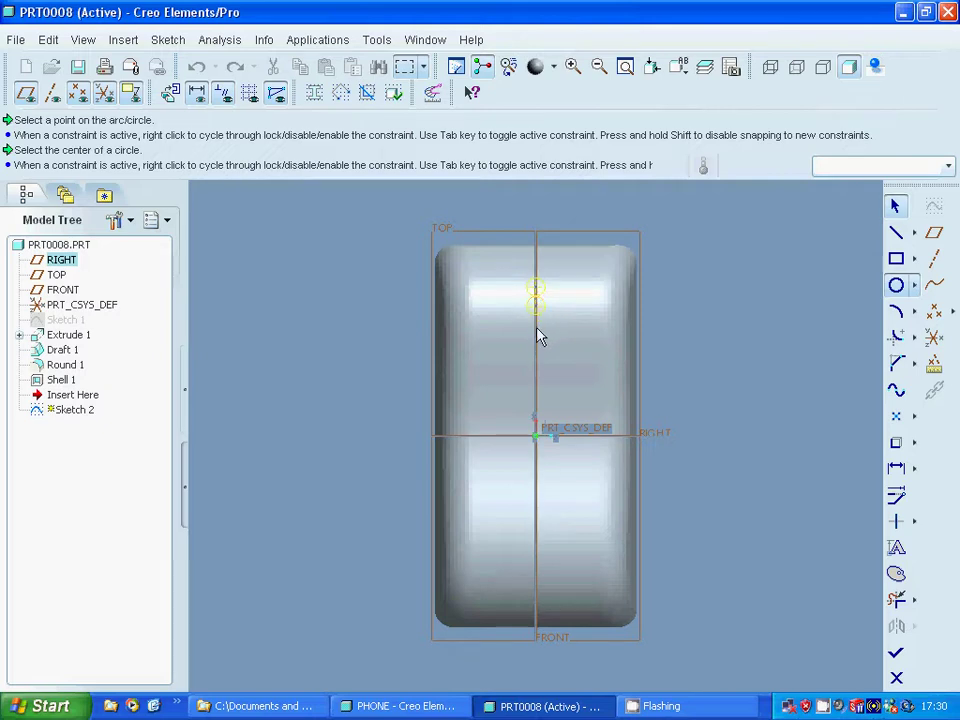
Draw a third circle of equal size on the vertical reference line below the other two, and end circle drawing
click(542, 330)
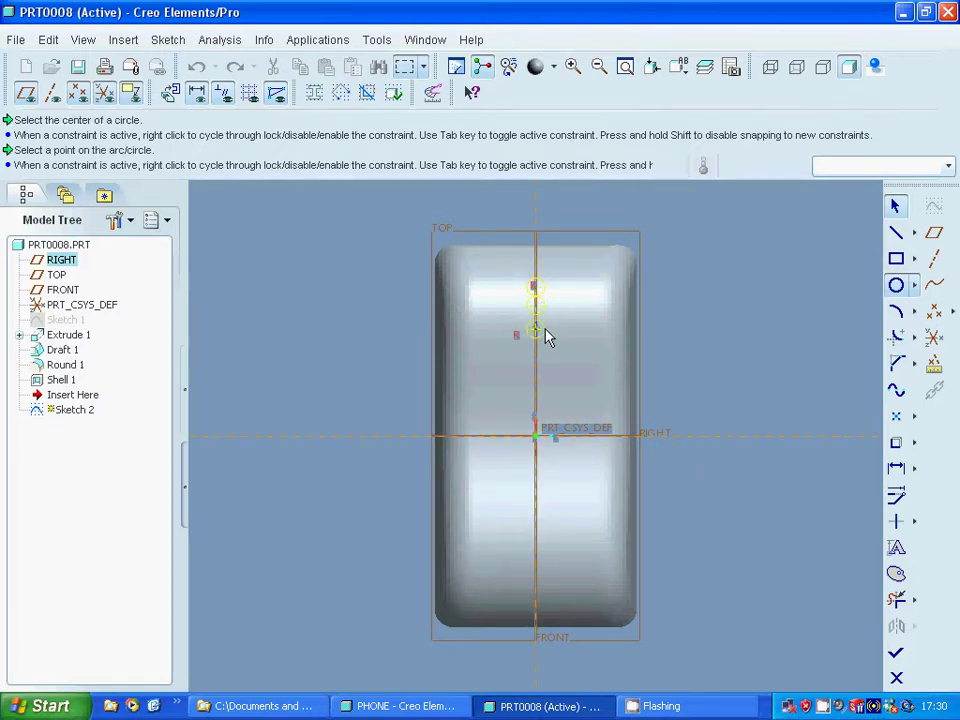
middle_click(565, 340)
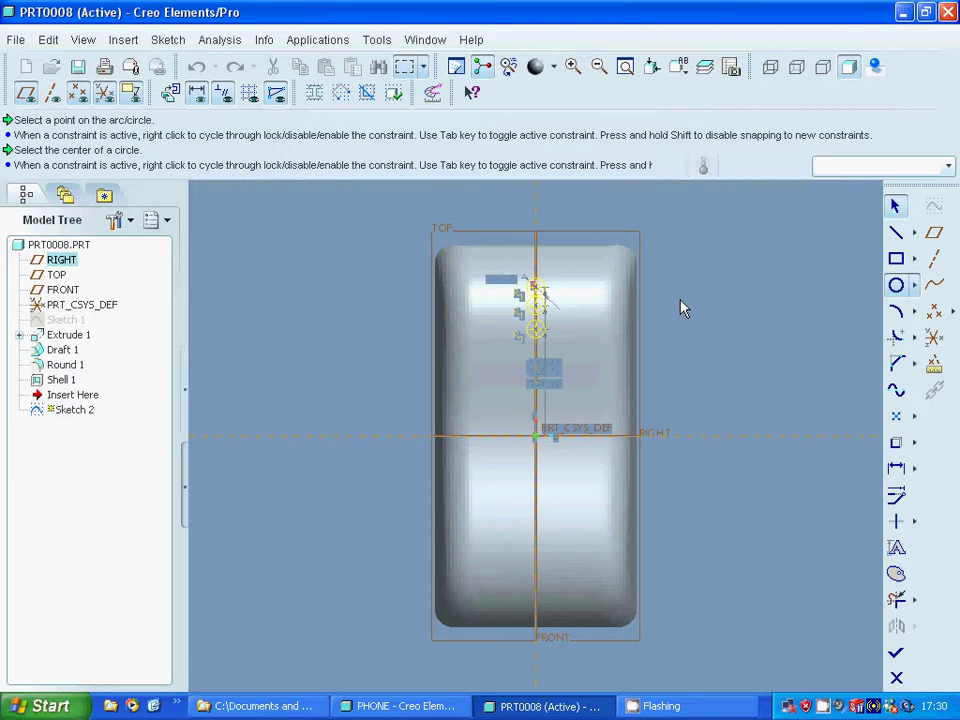
click(573, 66)
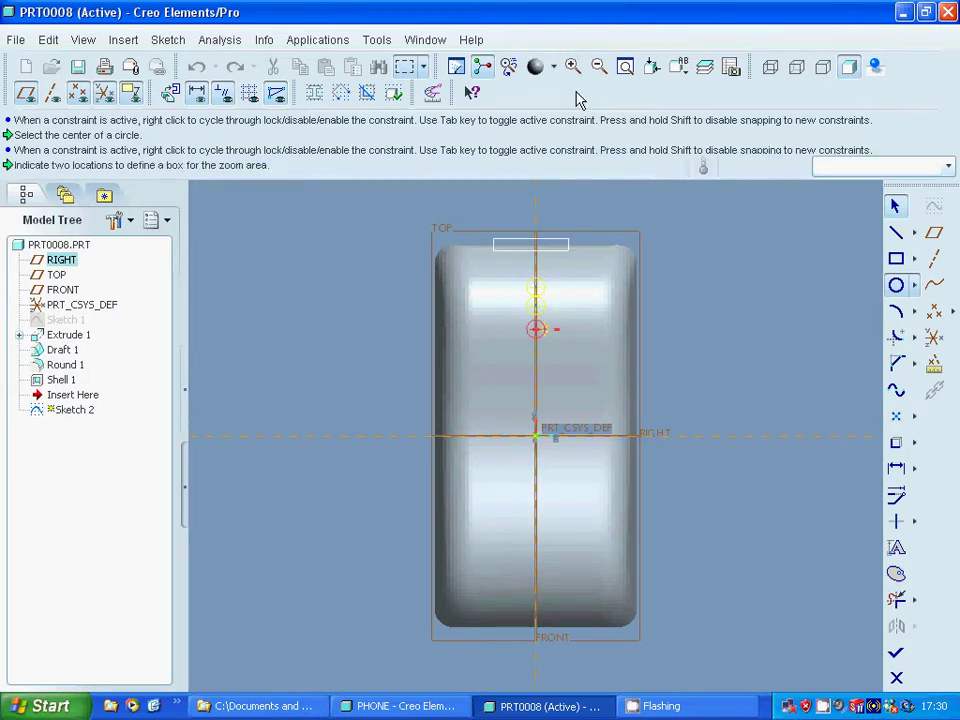
click(494, 250)
click(574, 364)
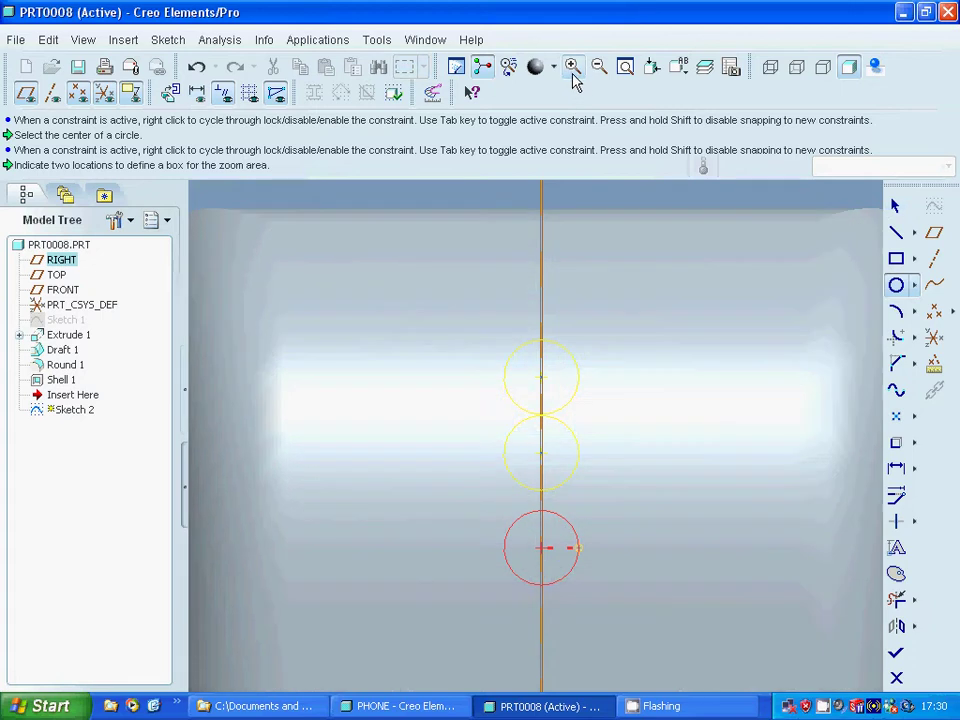
click(895, 205)
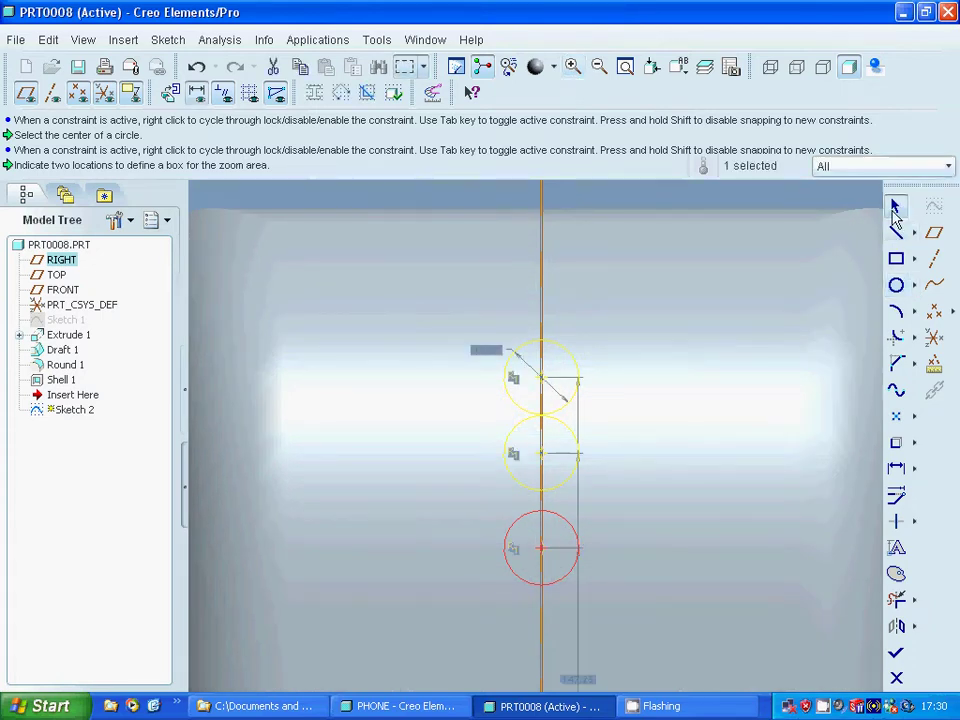
Set the diameter of the three equal circles to 10
click(483, 356)
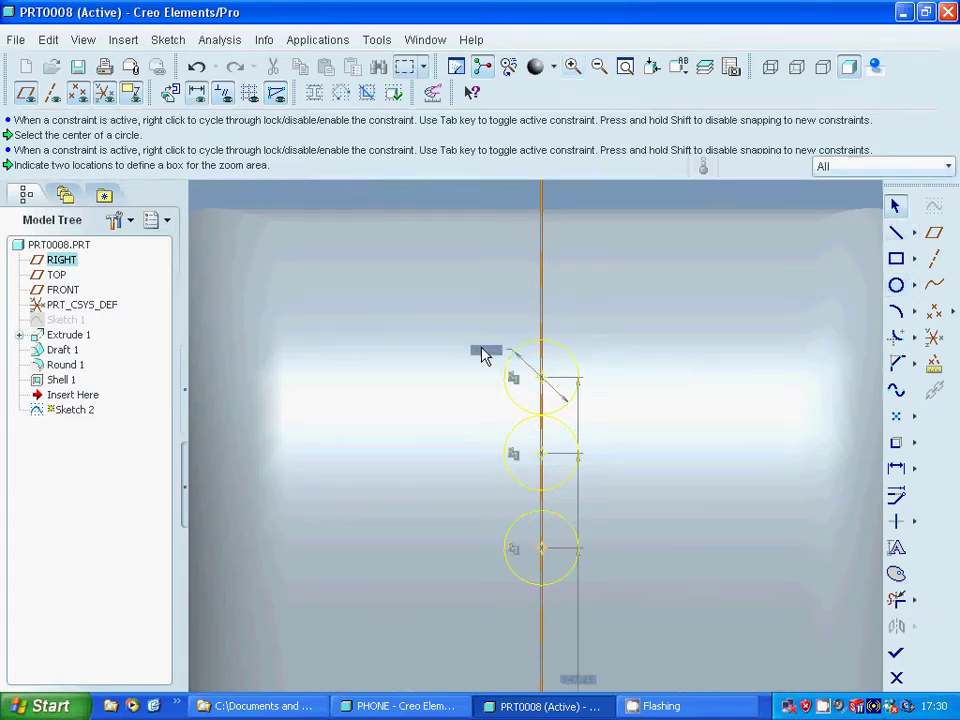
double_click(483, 356)
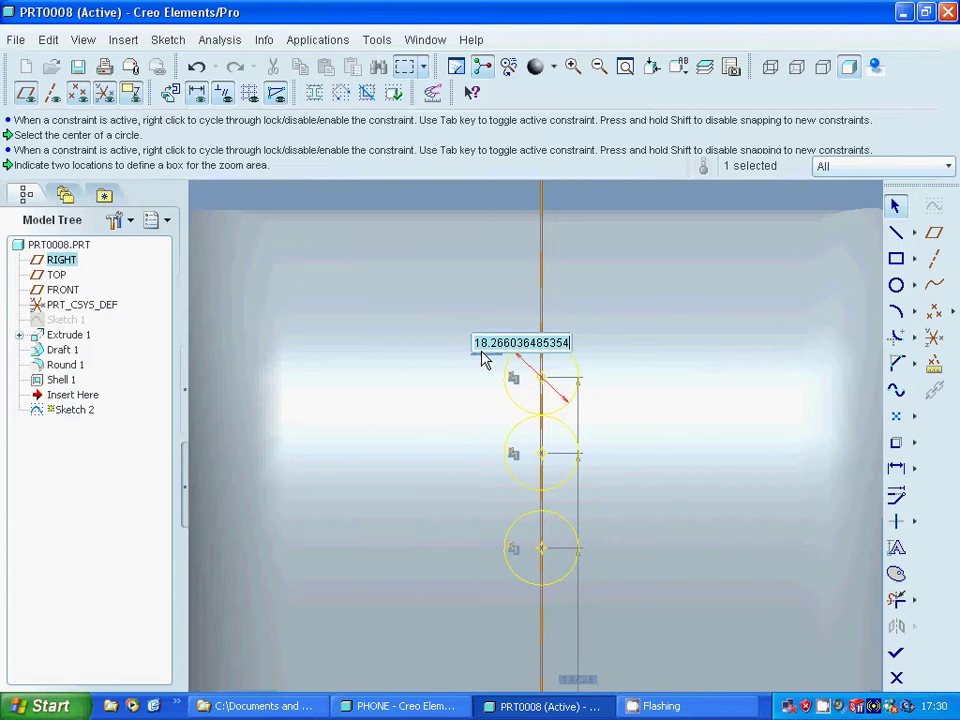
text(10)
key(Return)
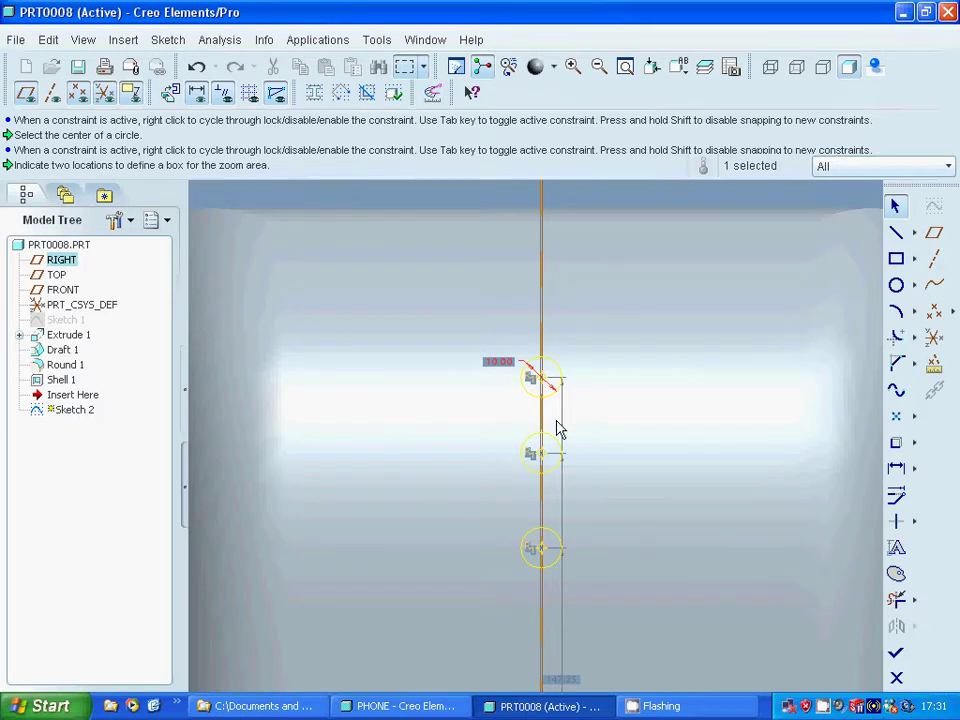
Set the upper circle's centre distance from the horizontal reference line to 140
scroll(613, 441, up, 1)
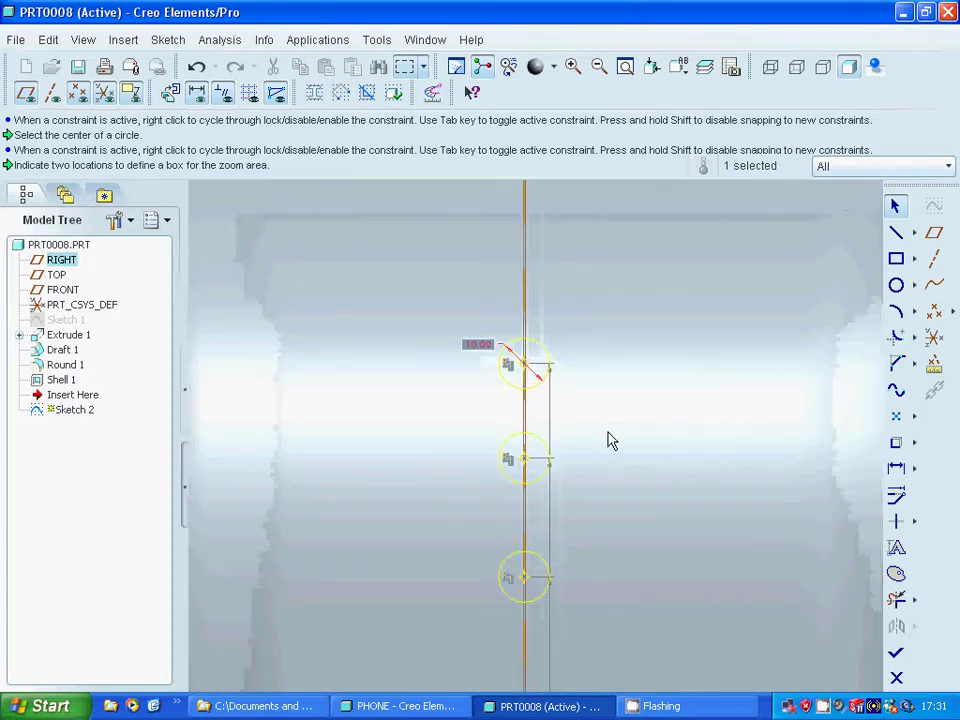
scroll(607, 440, up, 1)
scroll(600, 432, down, 2)
scroll(596, 431, down, 2)
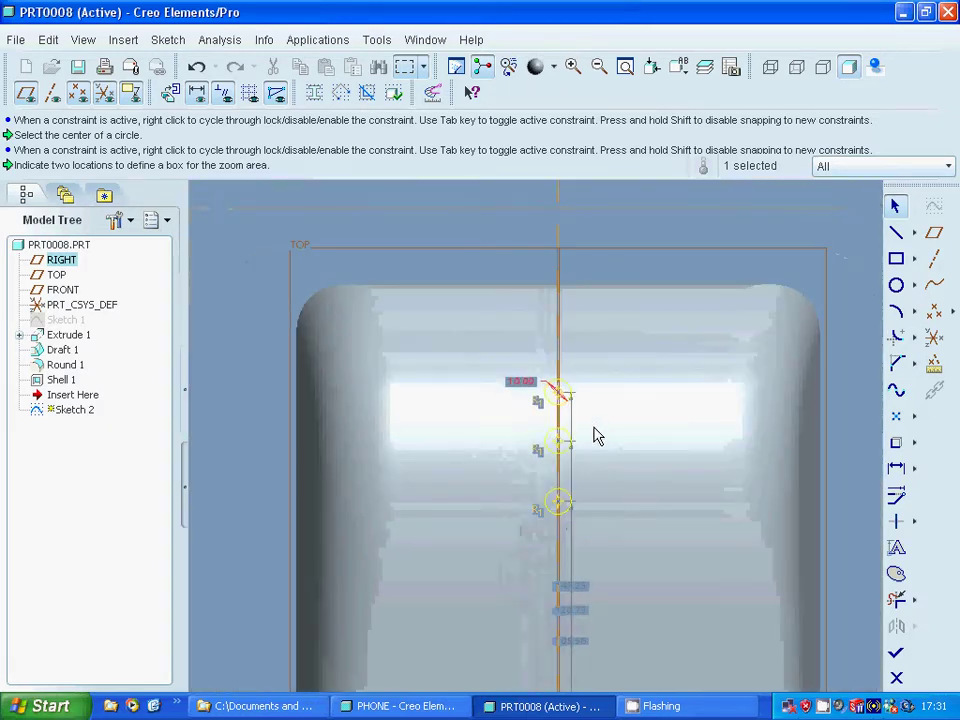
drag(576, 592, 620, 588)
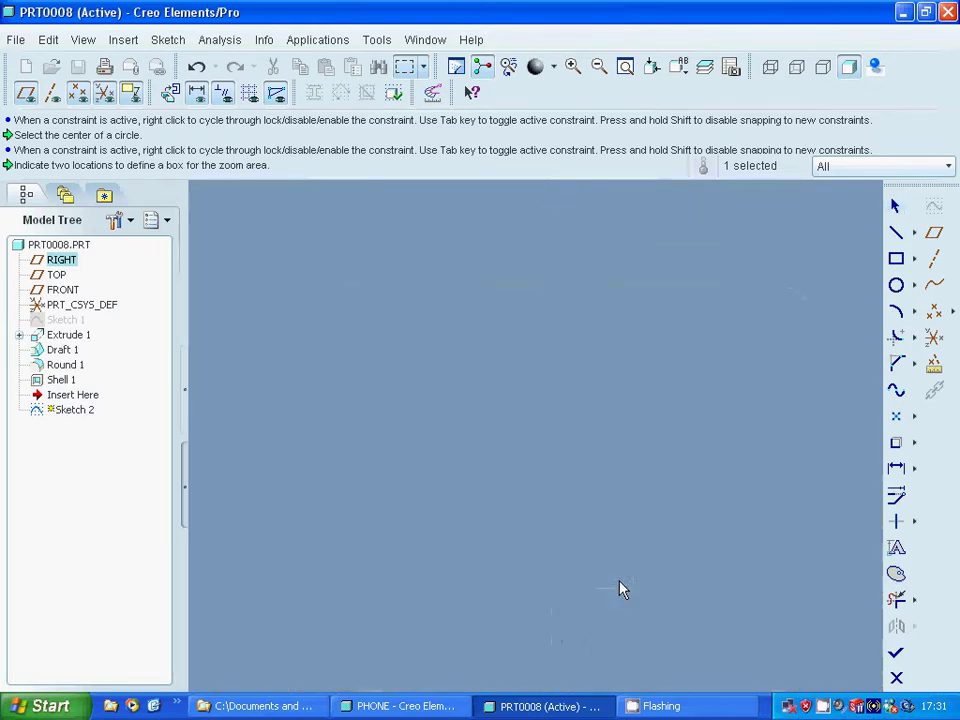
double_click(618, 586)
text(1)
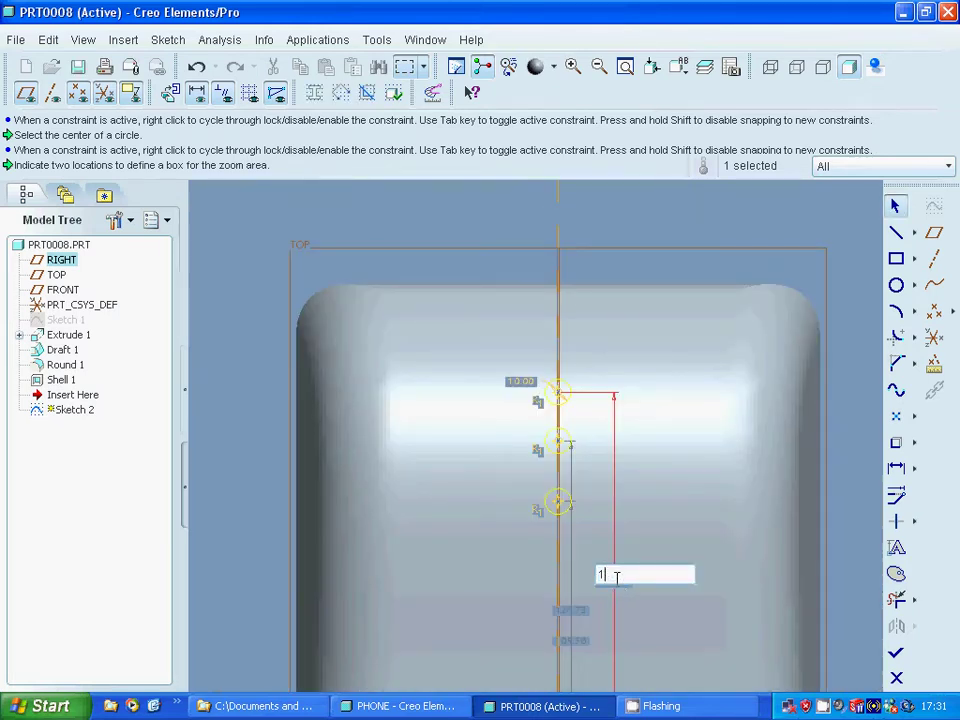
text(40)
key(Return)
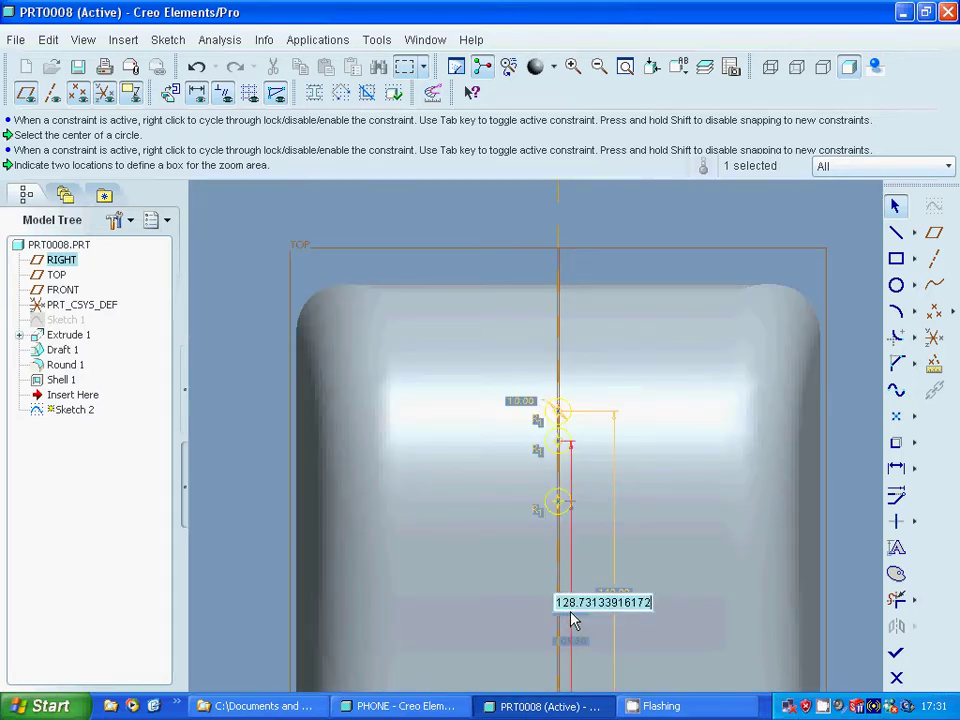
Set the middle circle's centre distance from the horizontal reference line to 130
click(565, 603)
text(12)
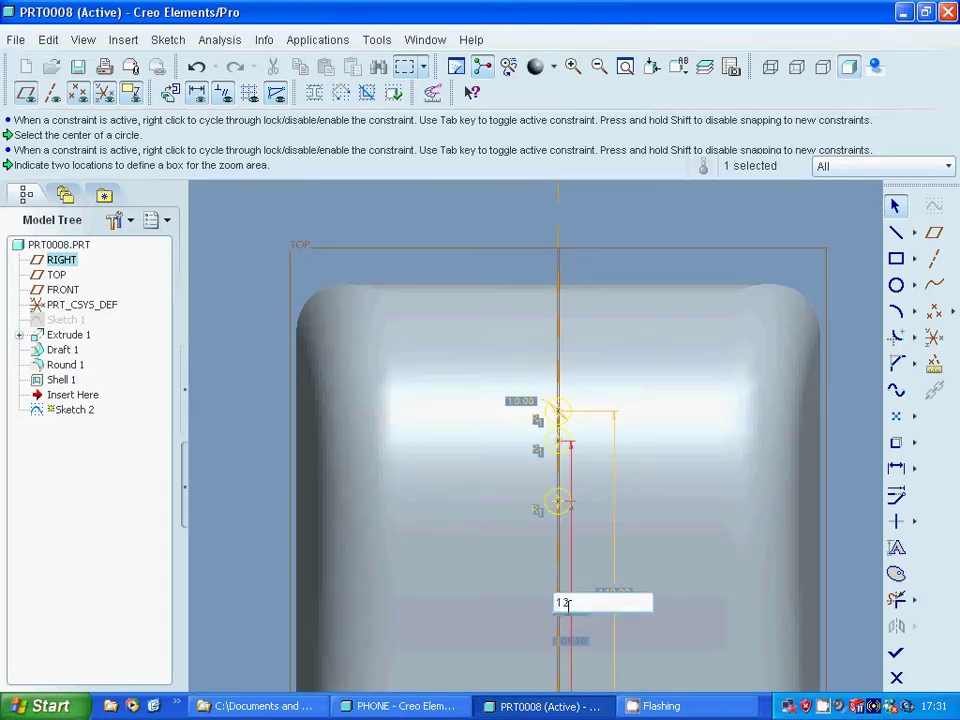
key(BackSpace)
text(30)
key(Return)
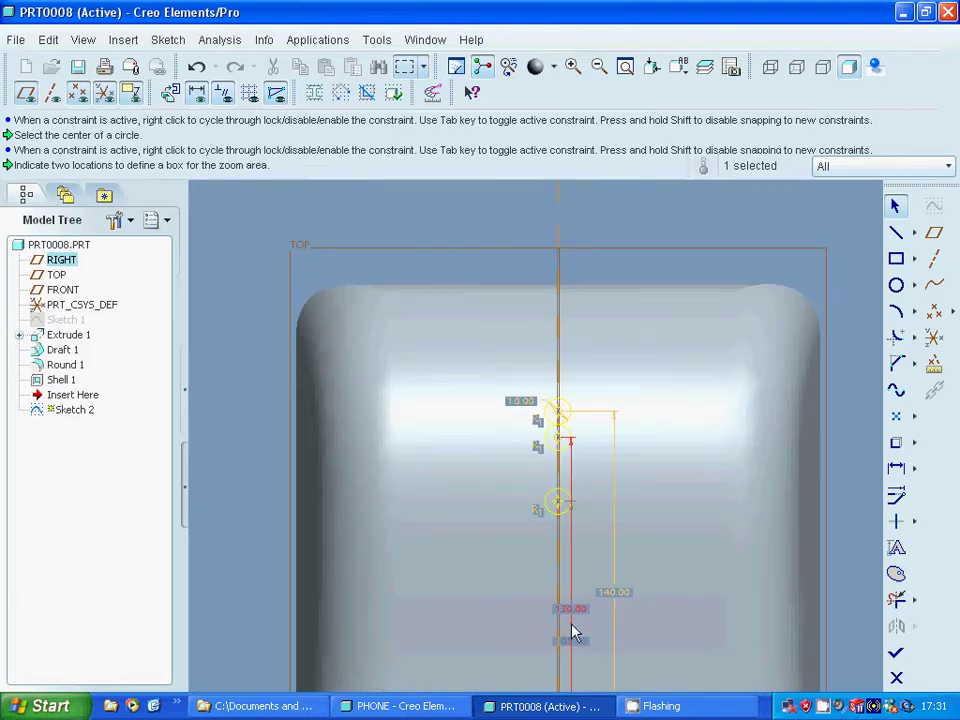
Try to reduce the middle circle's 130 distance from the horizontal reference line
double_click(574, 610)
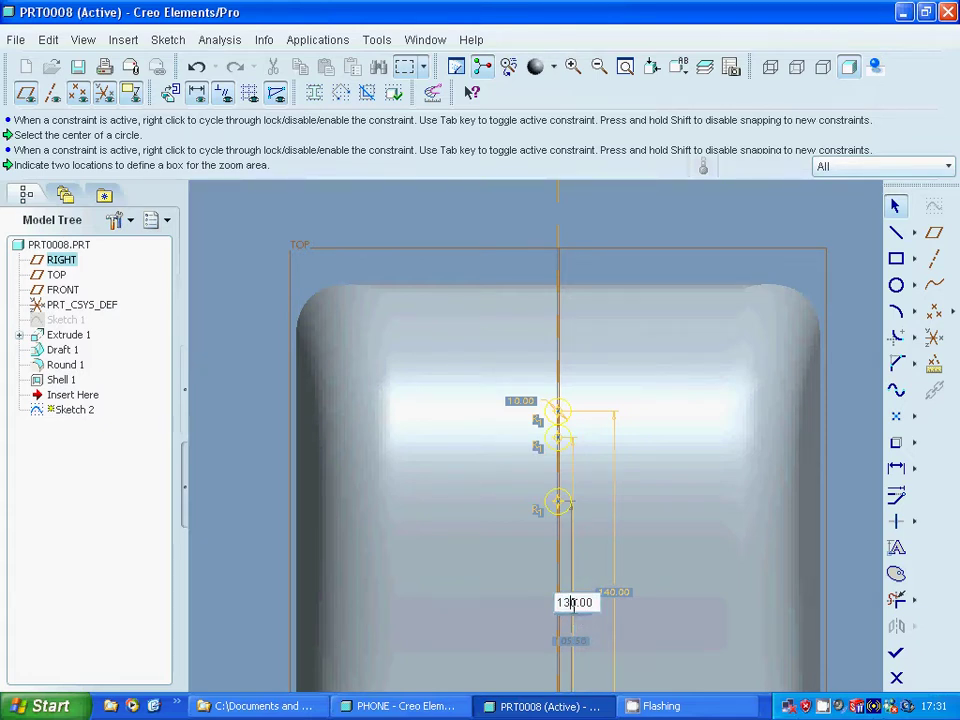
click(573, 603)
text(20)
key(Return)
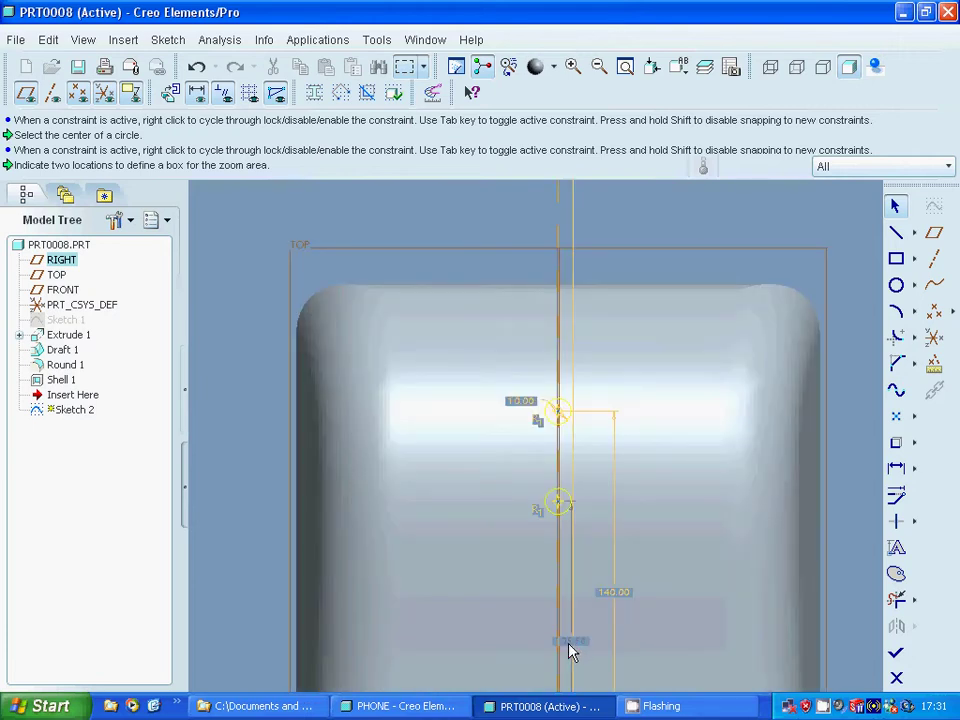
Set the lower circle's centre distance from the horizontal reference line to 100
double_click(568, 644)
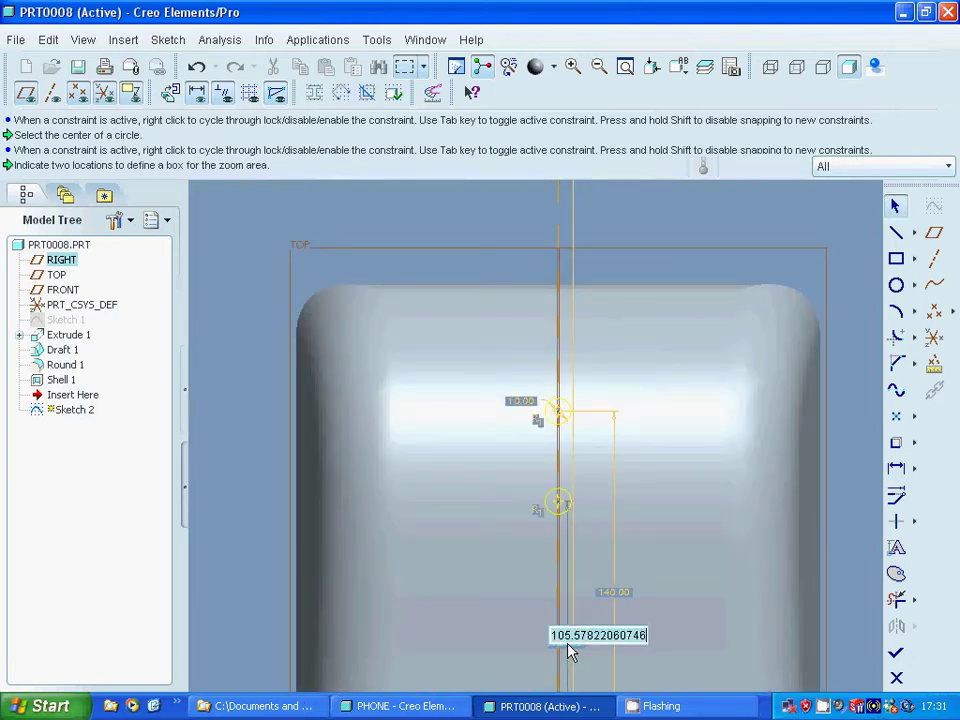
text(10)
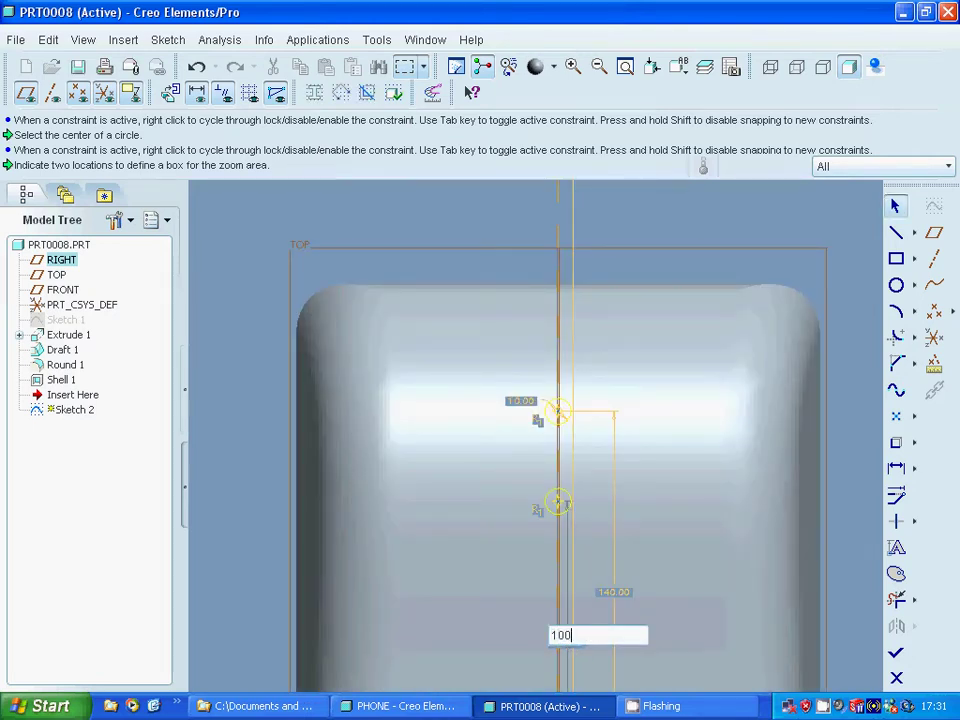
text(0)
key(Return)
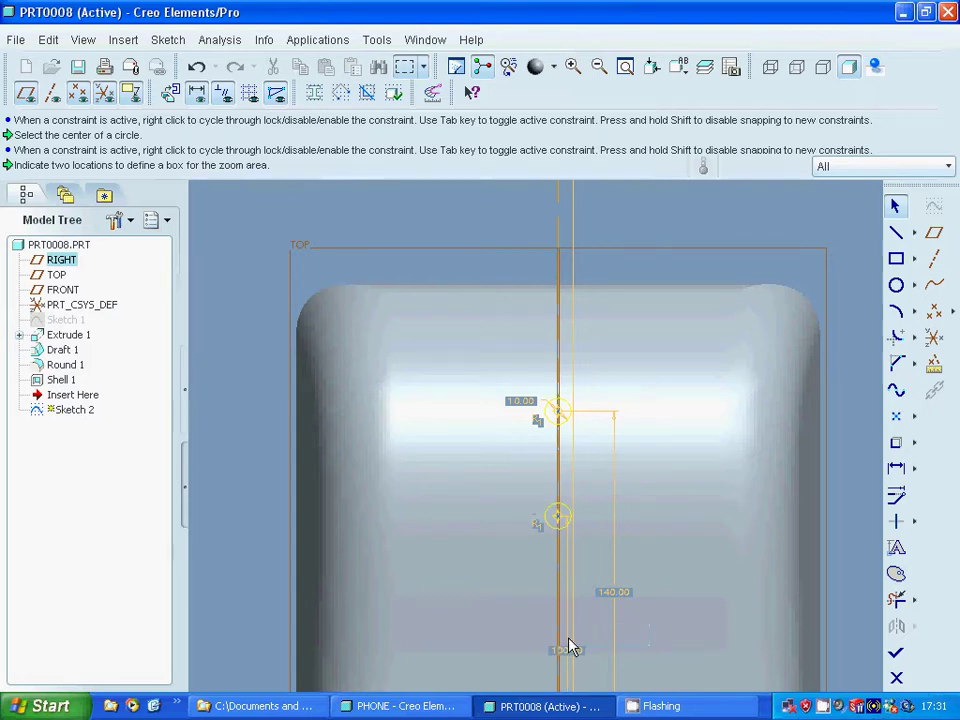
Correct the middle circle's far too large distance from the horizontal reference line to 120
scroll(636, 461, up, 1)
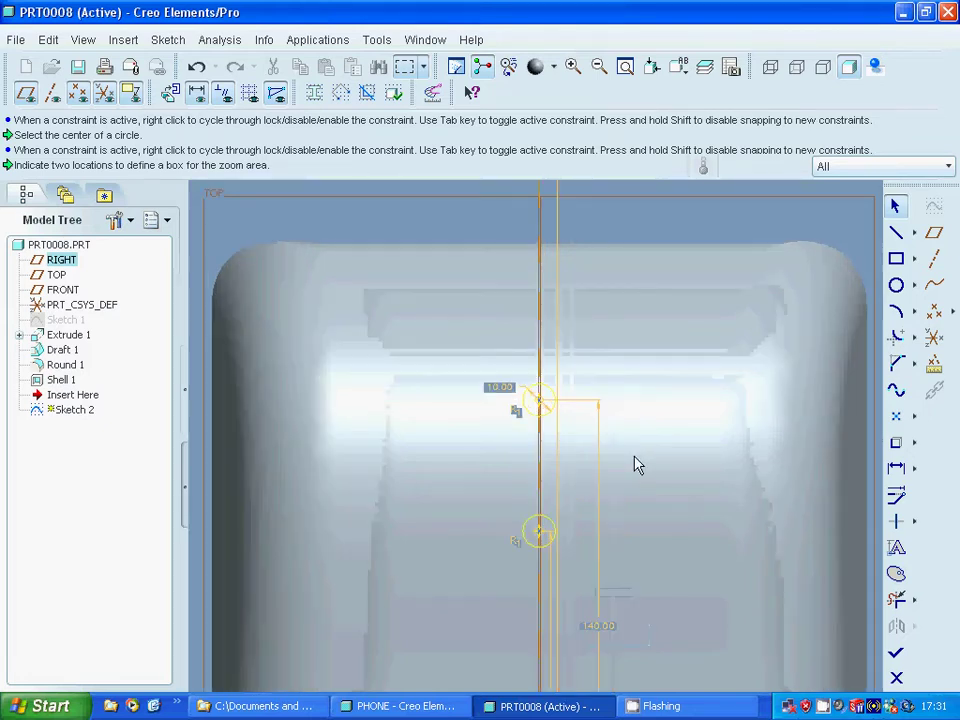
scroll(634, 470, down, 2)
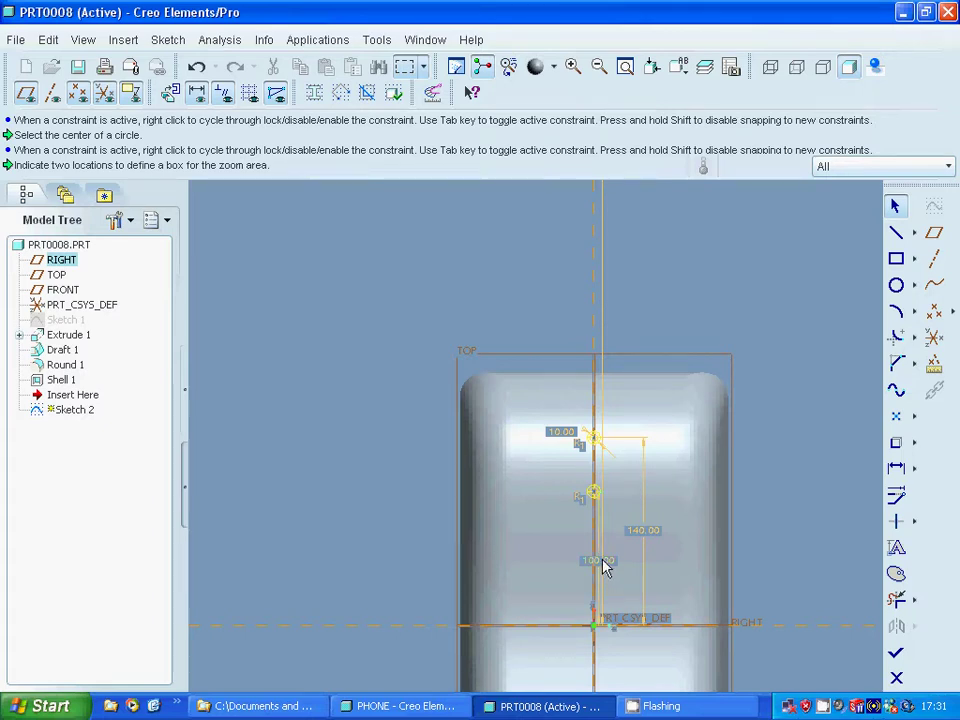
click(623, 76)
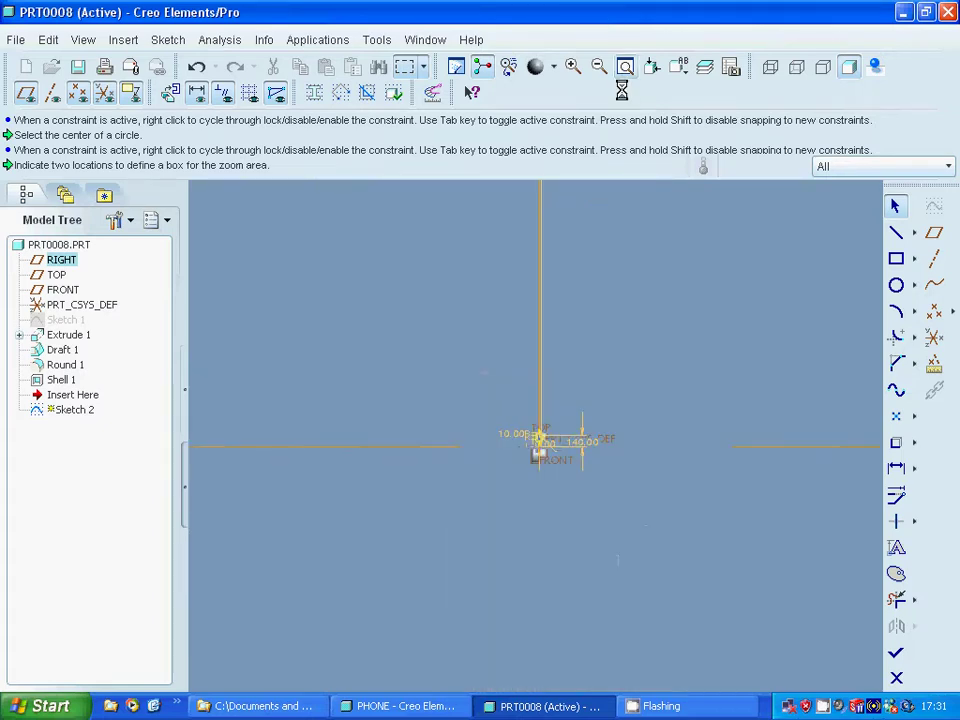
click(545, 272)
double_click(512, 261)
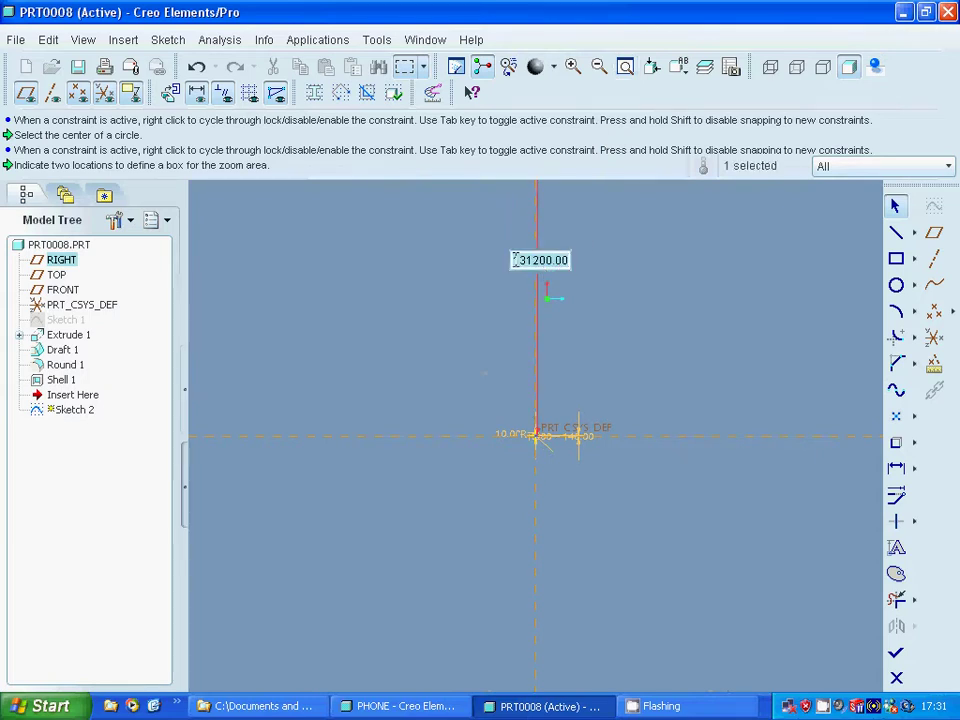
text(120)
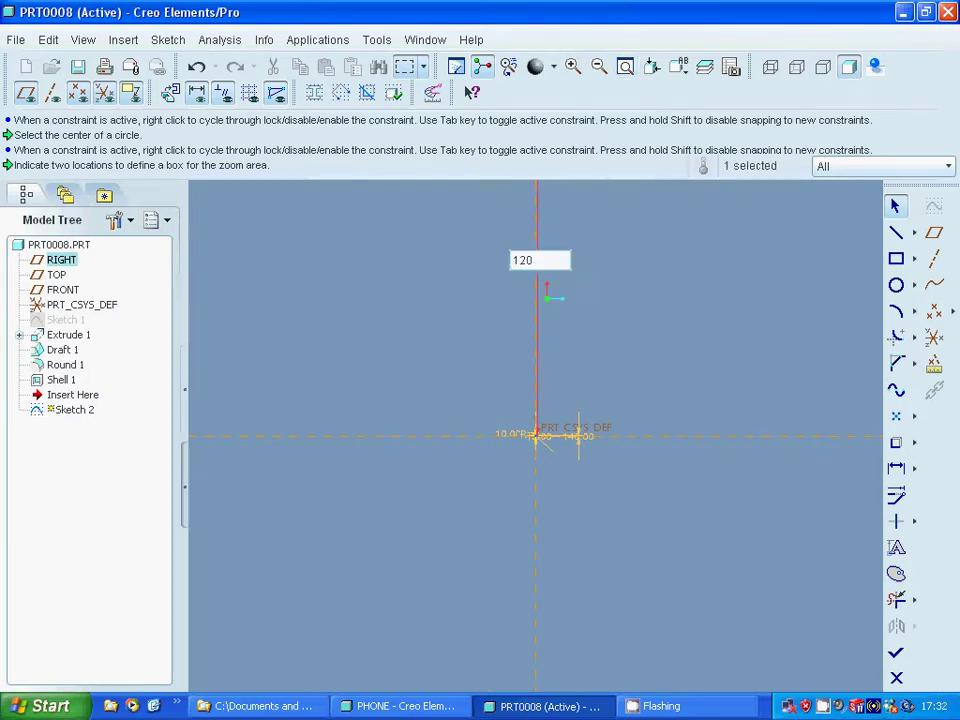
key(Return)
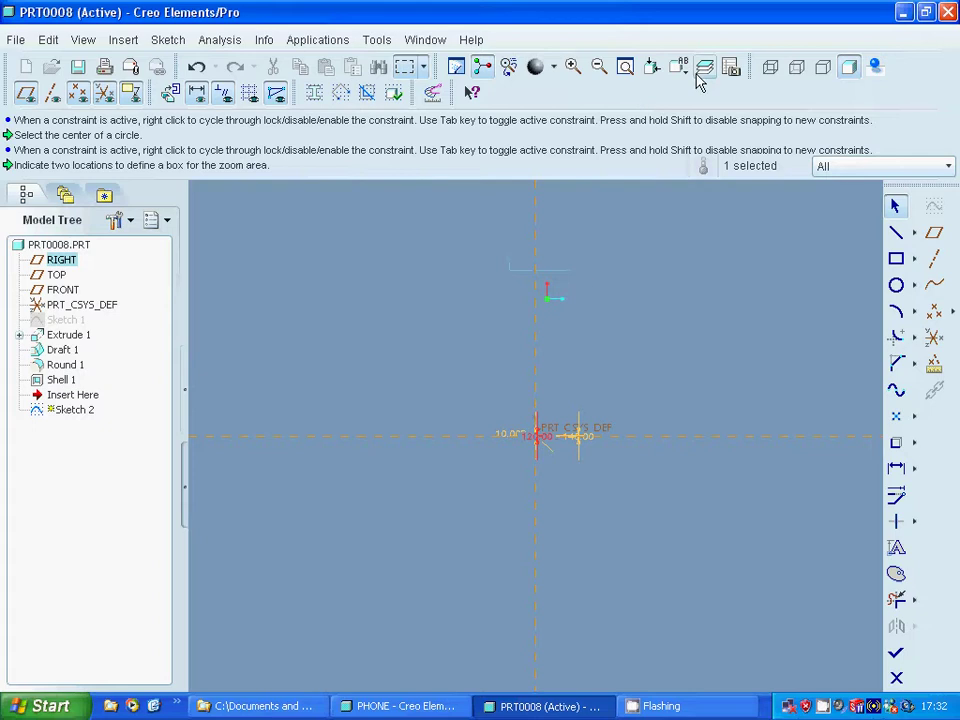
click(625, 66)
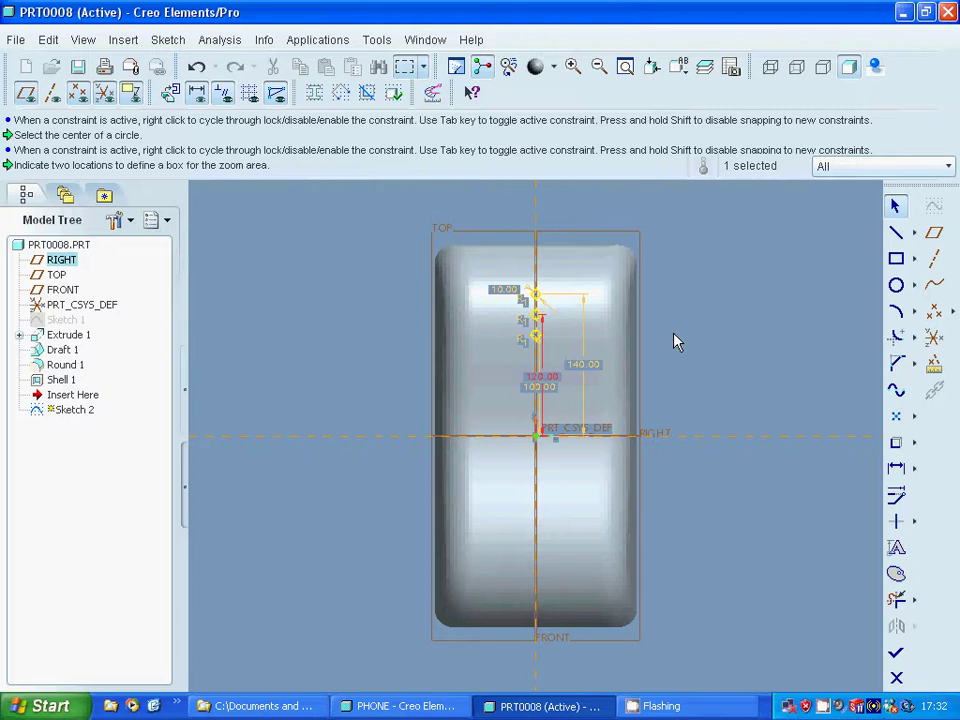
Set the distances from the horizontal reference line to 130 for the middle circle and 120 for the lower circle
double_click(533, 385)
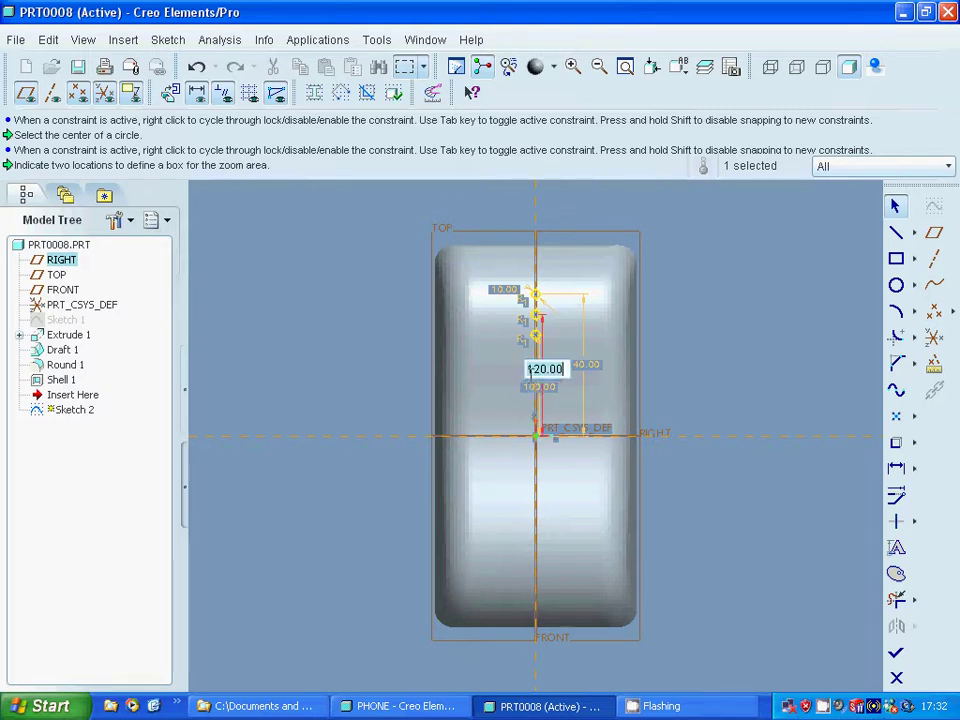
key(BackSpace)
text(130)
key(Return)
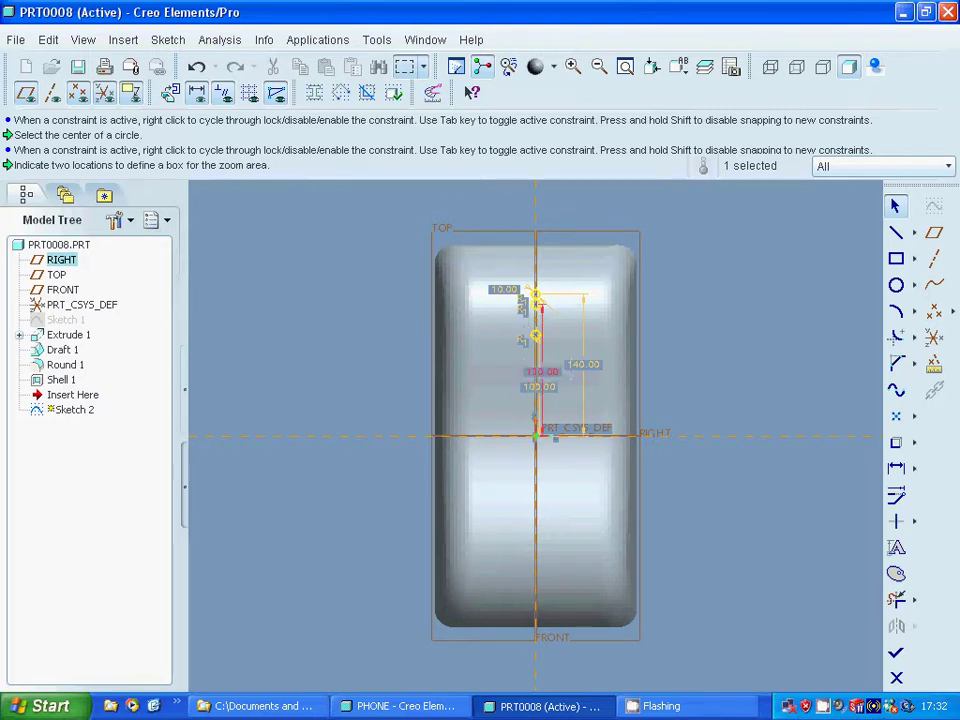
double_click(535, 393)
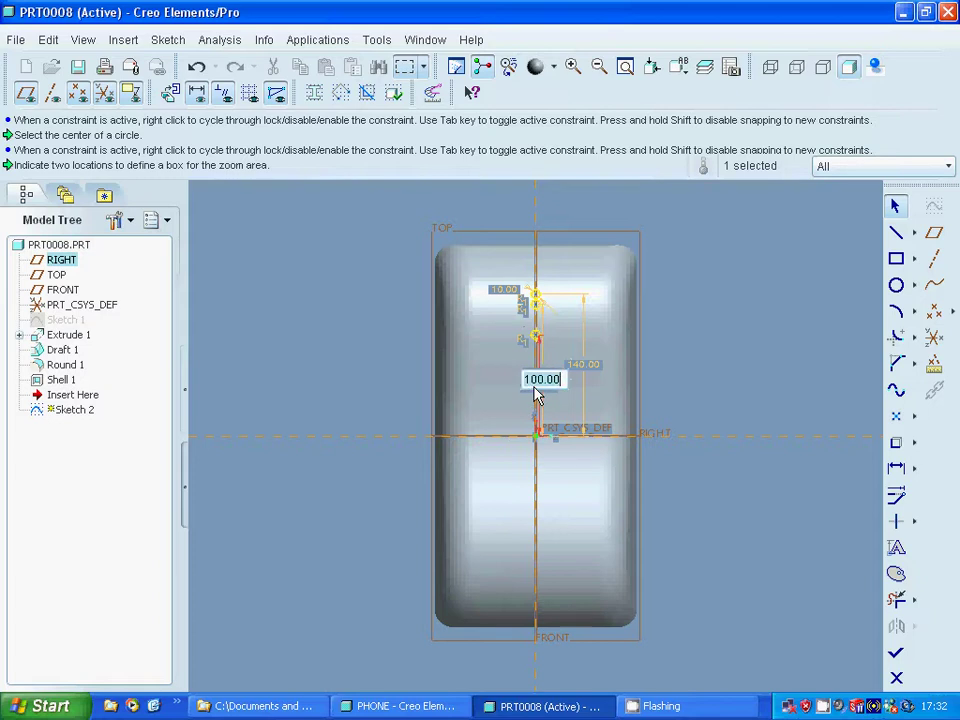
text(120)
key(Return)
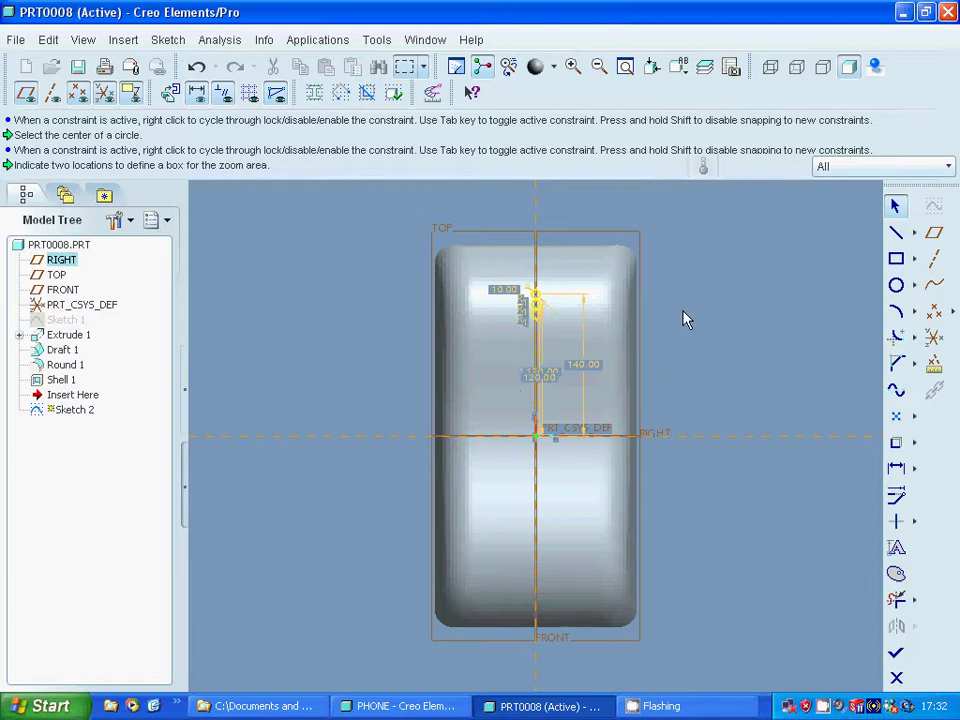
Set the diameter of the three equal circles to 5 and finish the sketch
click(573, 66)
click(560, 332)
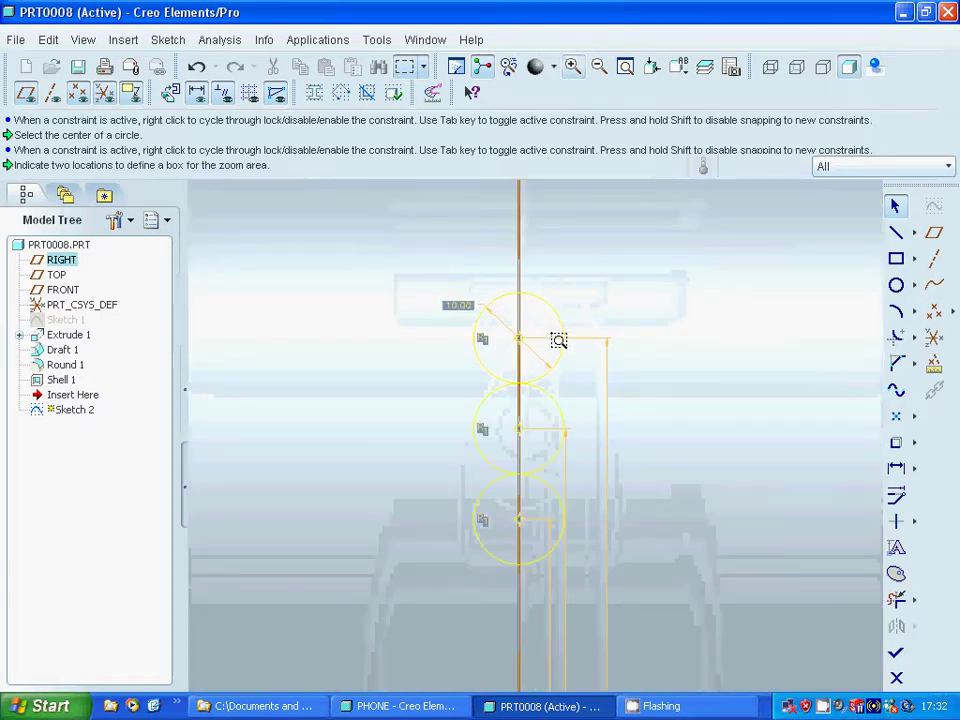
click(572, 70)
click(573, 66)
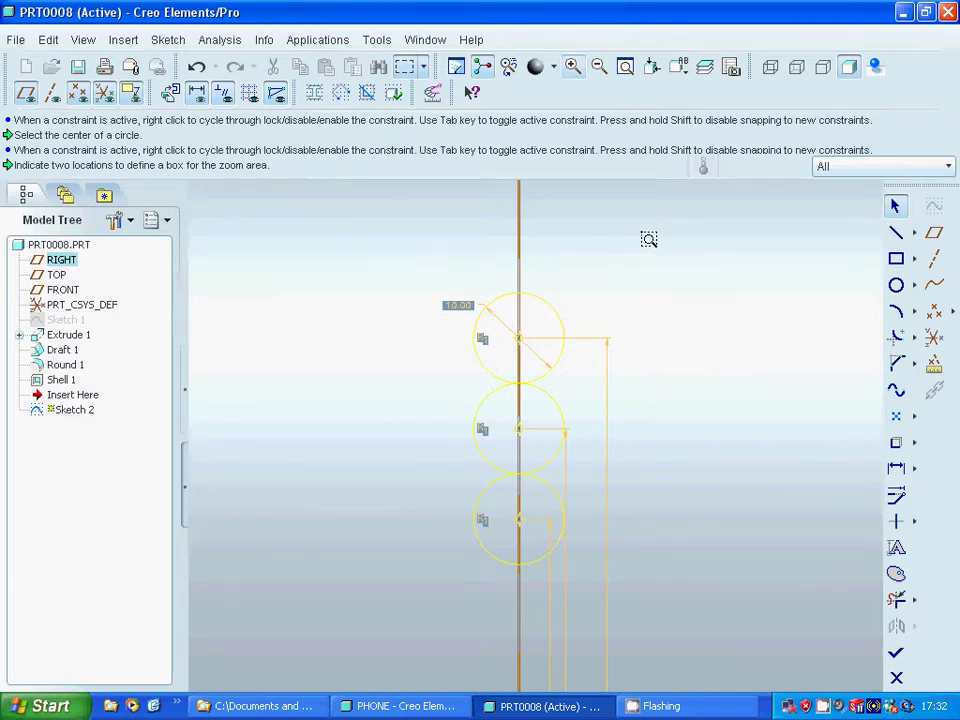
double_click(459, 305)
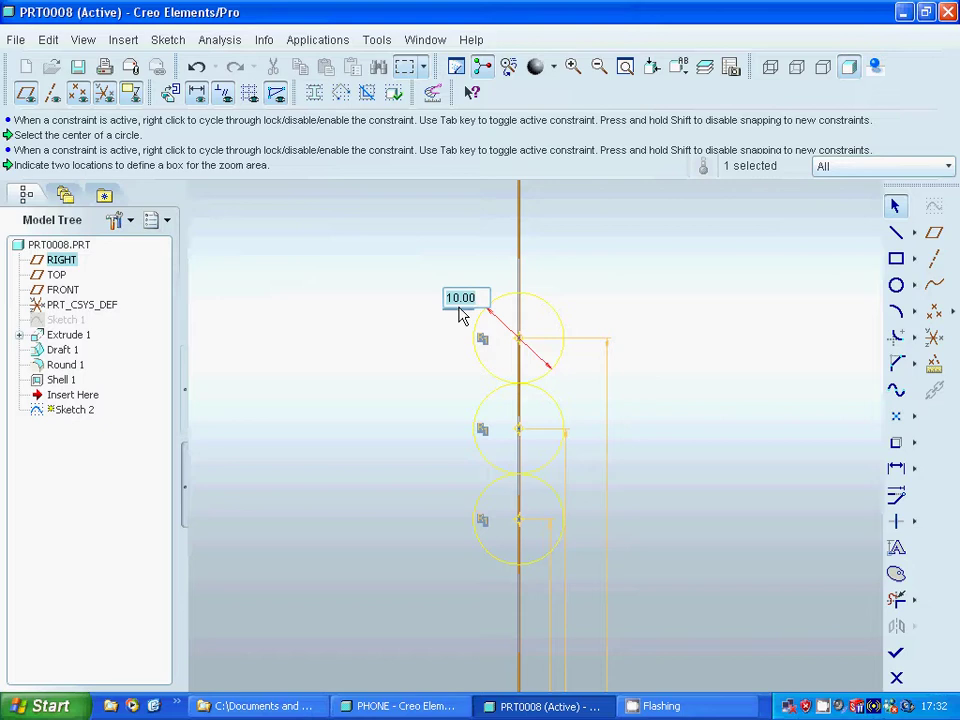
text(5)
key(Return)
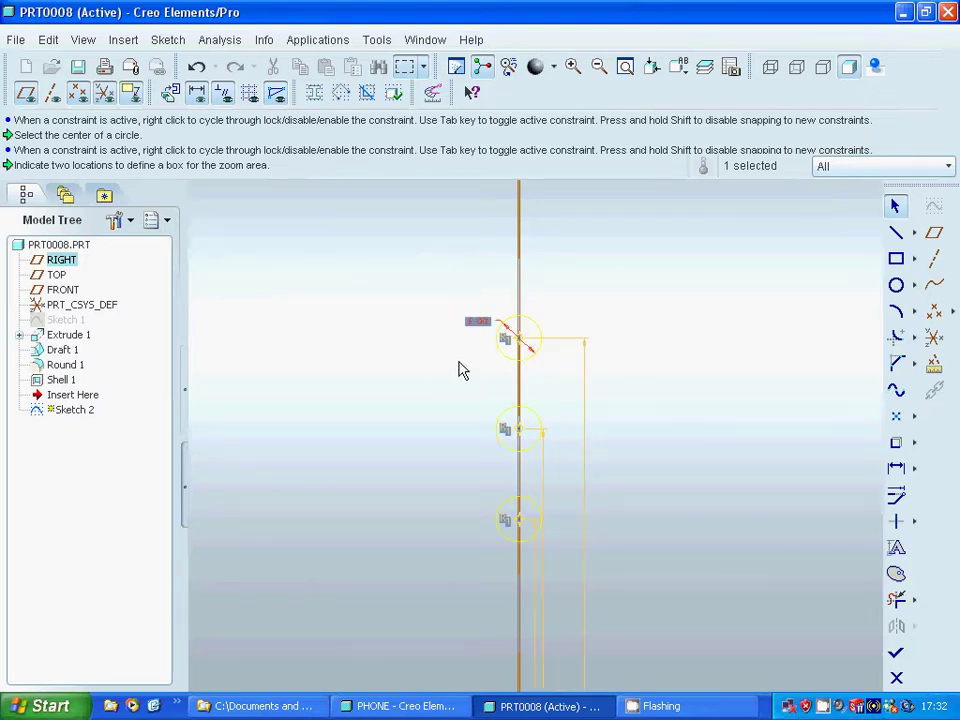
click(625, 67)
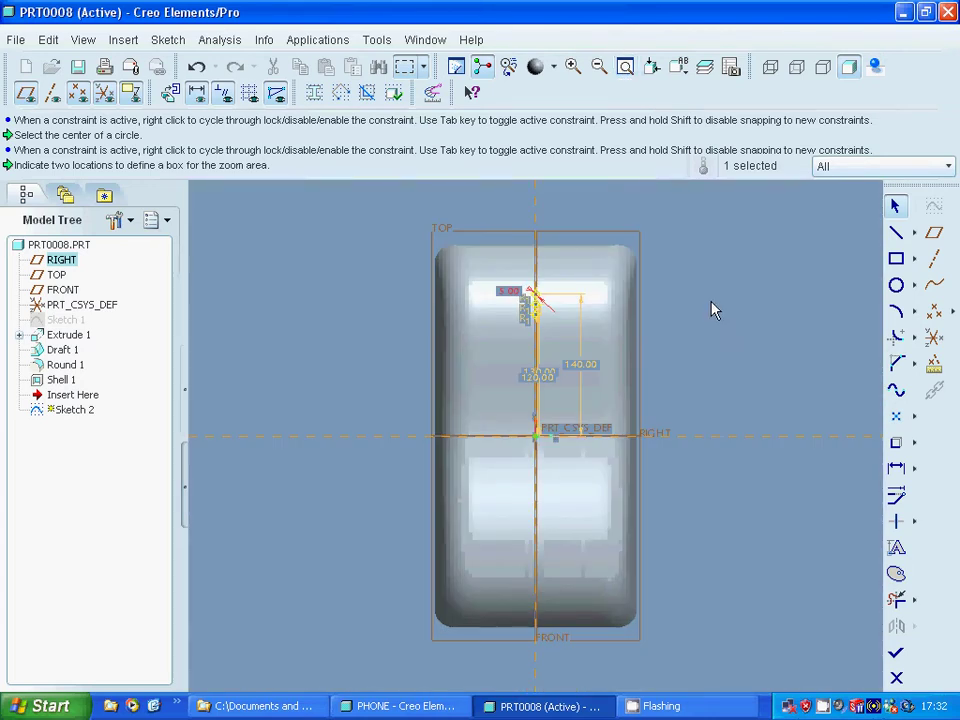
click(896, 655)
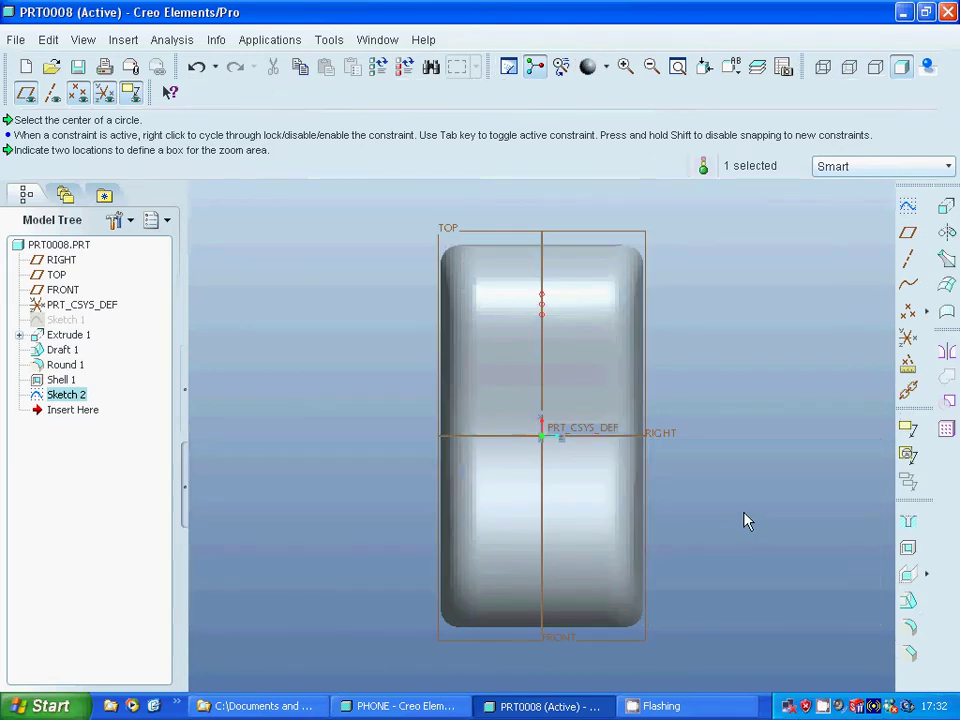
Extrude the three-circle sketch as a Through All cut, removing material from the housing
click(946, 206)
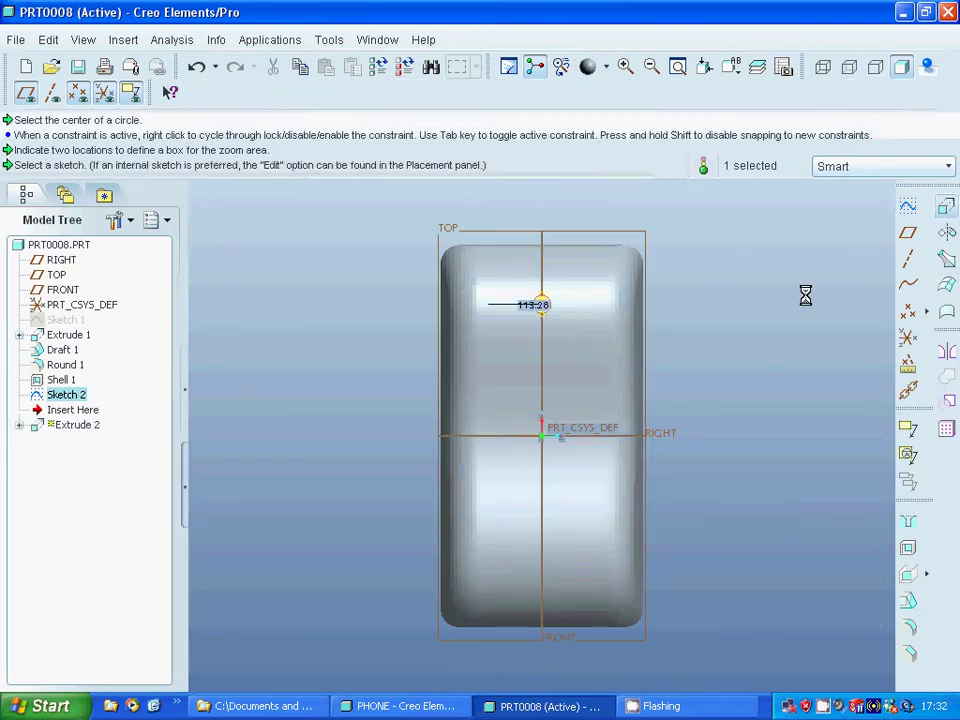
middle_drag(381, 358, 449, 328)
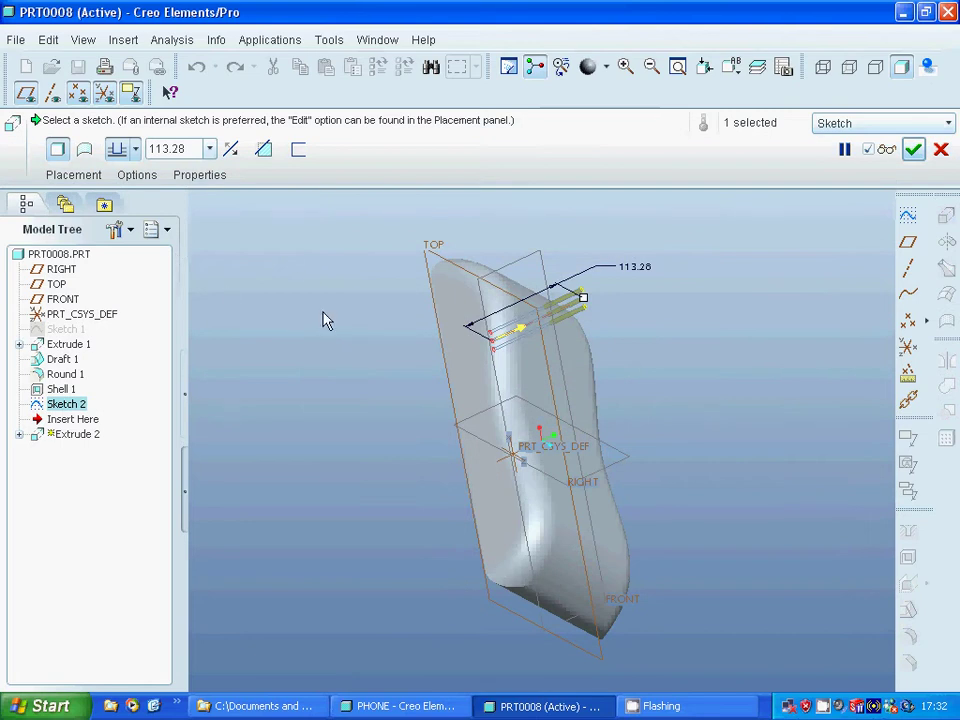
click(266, 152)
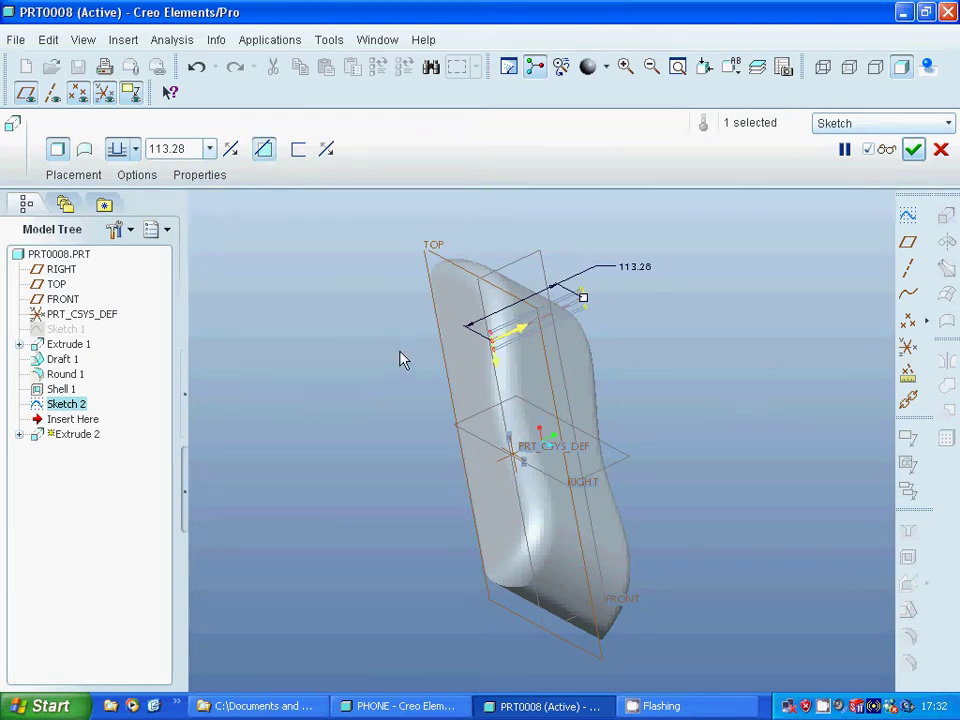
click(134, 149)
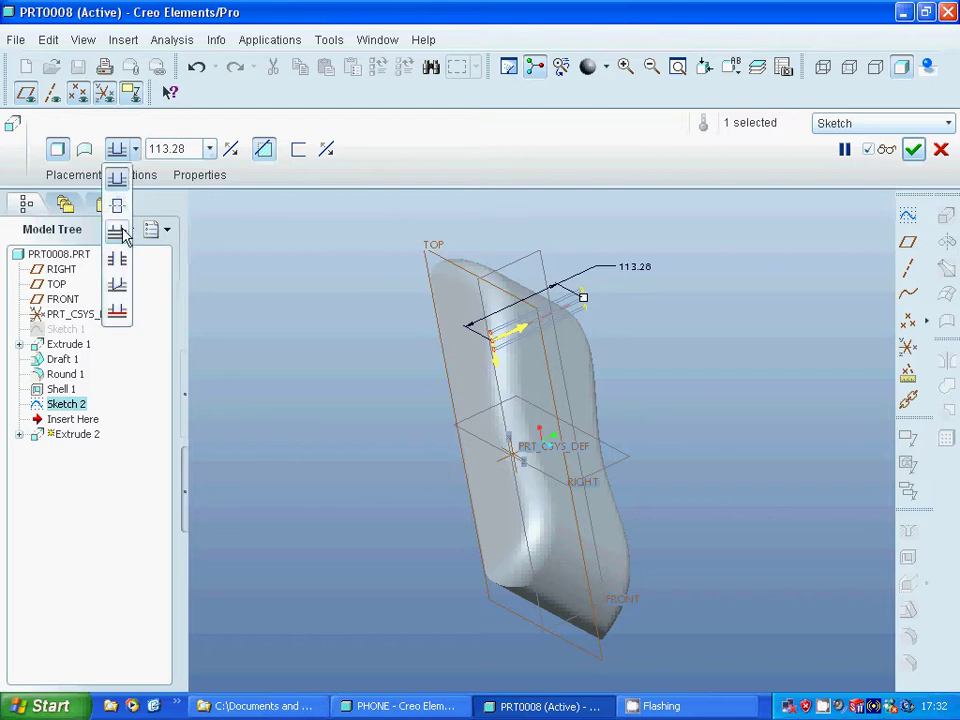
click(118, 262)
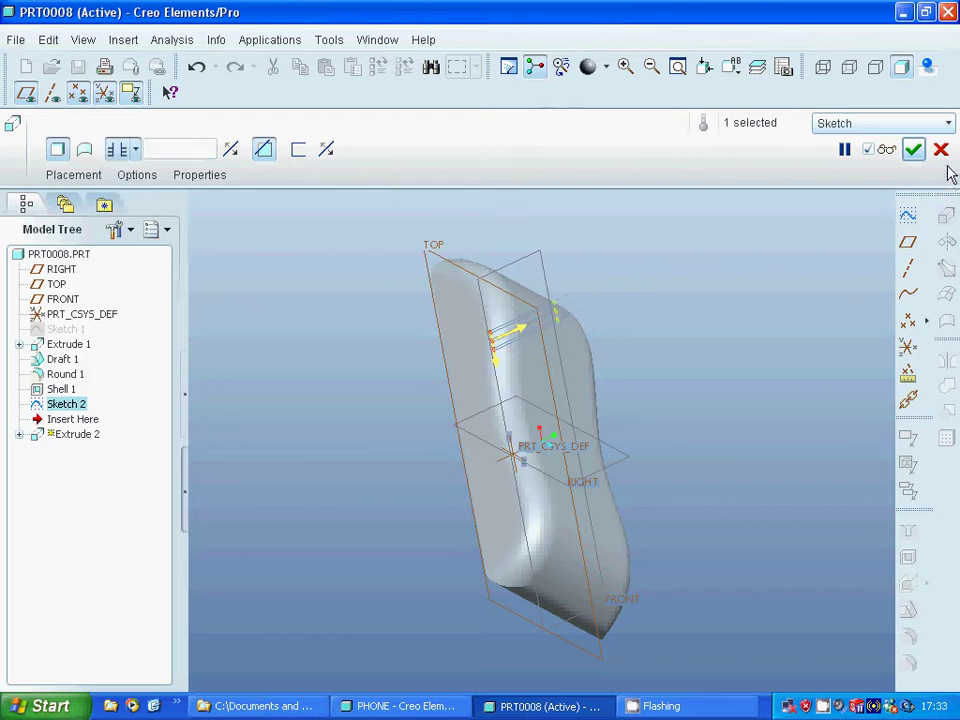
click(914, 151)
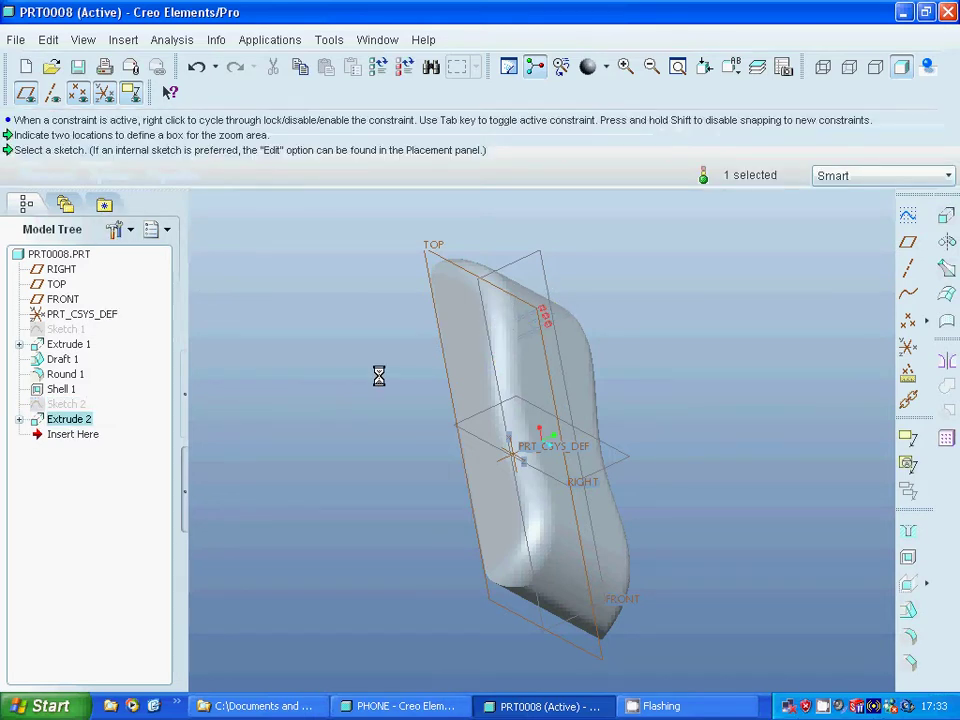
click(946, 438)
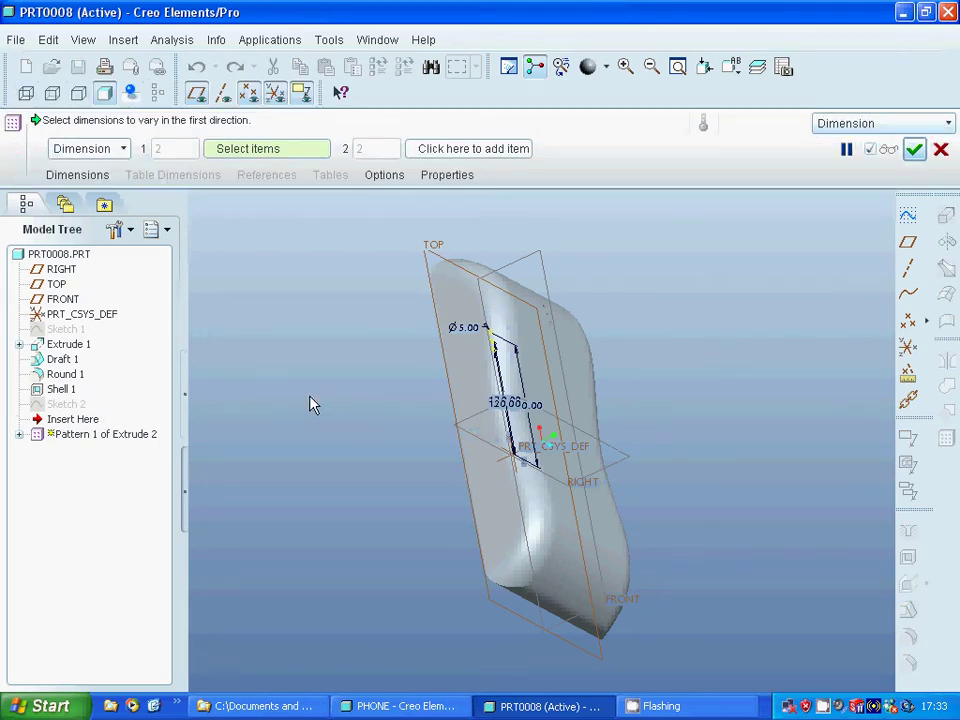
click(123, 148)
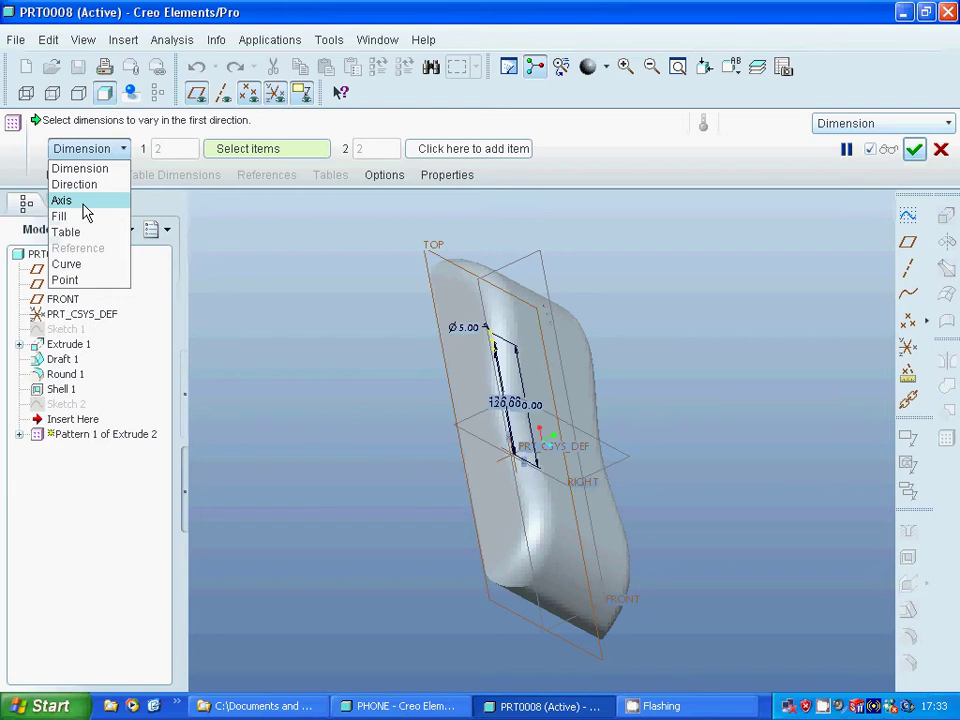
click(84, 204)
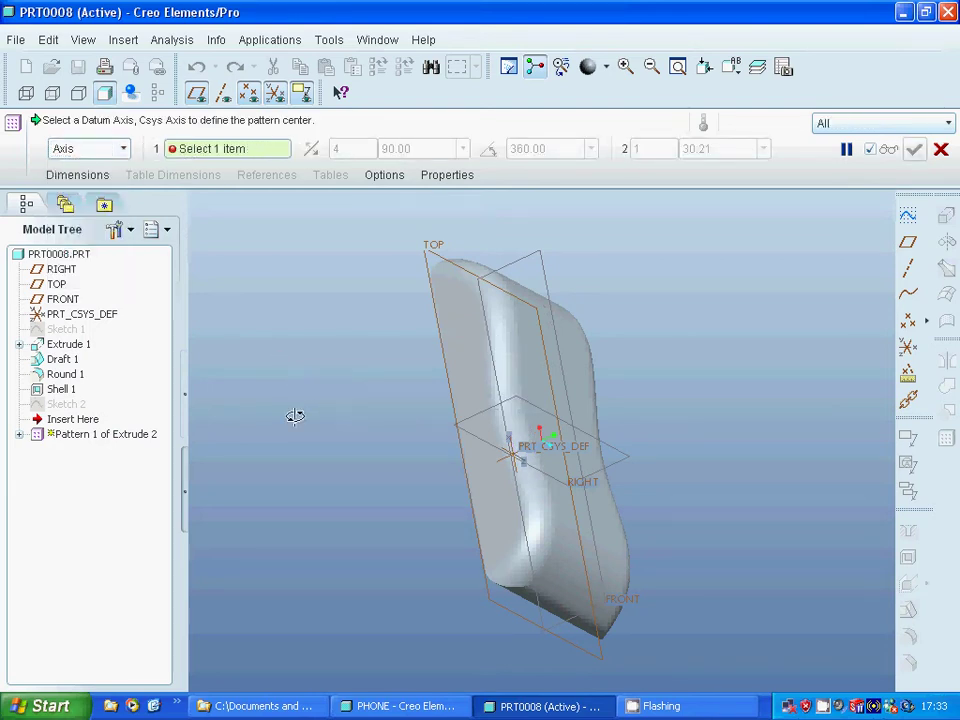
middle_drag(295, 416, 300, 422)
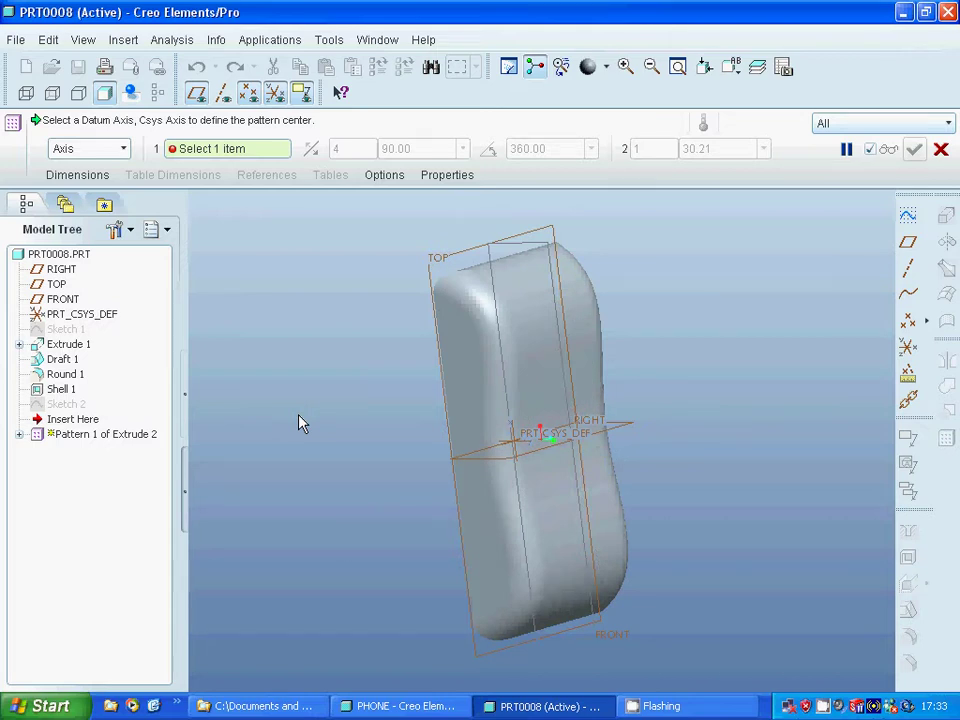
click(530, 447)
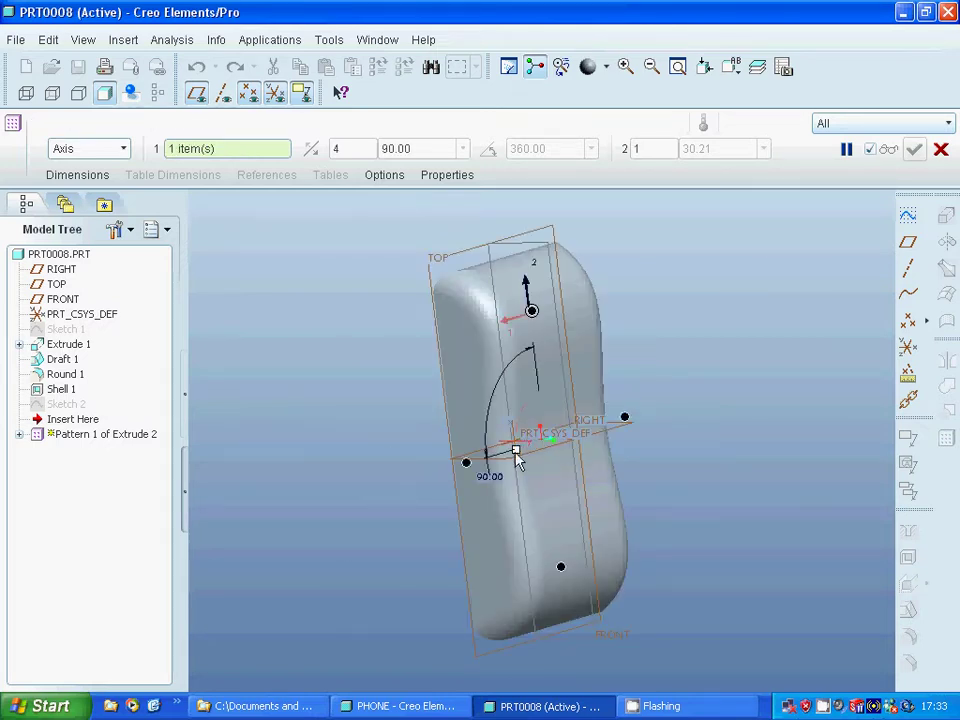
click(940, 150)
click(444, 396)
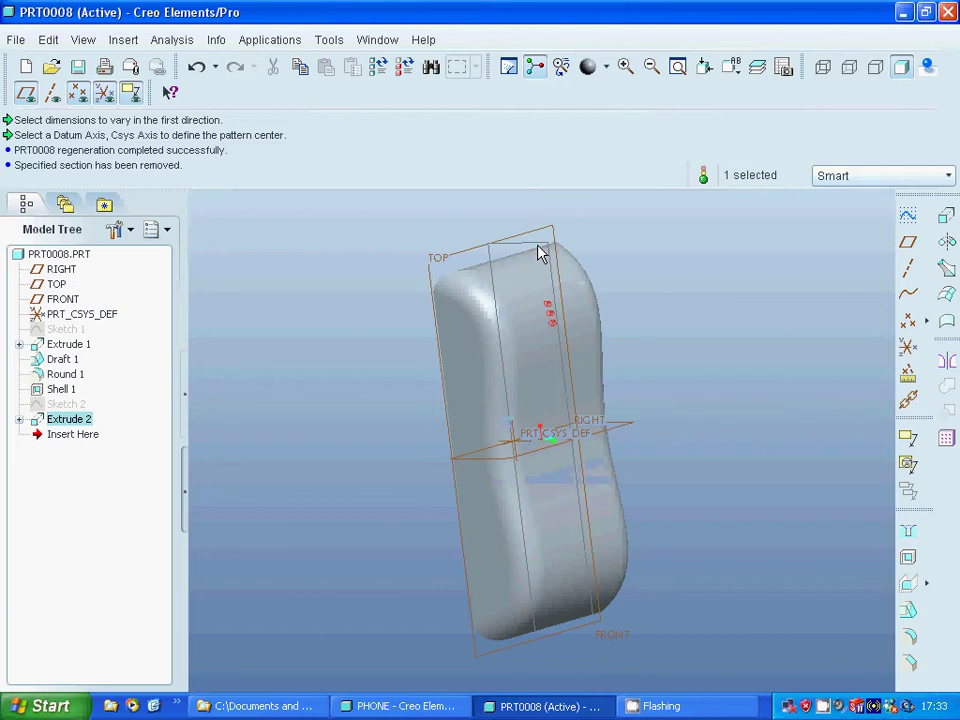
click(692, 285)
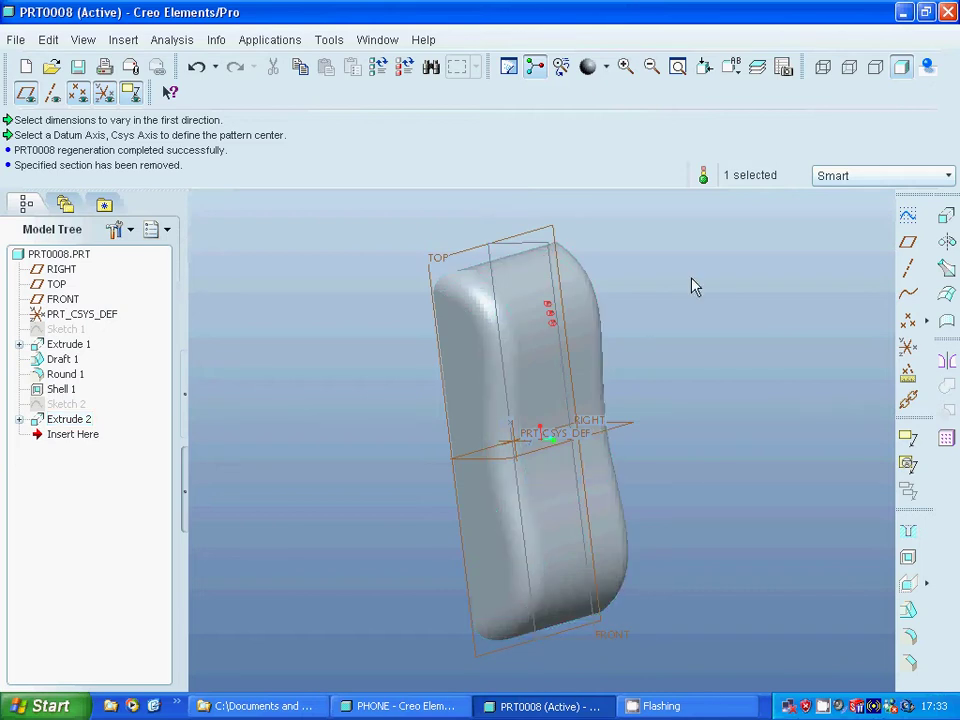
Begin a datum axis normal to the FRONT plane, with the RIGHT plane as its first offset reference
click(908, 270)
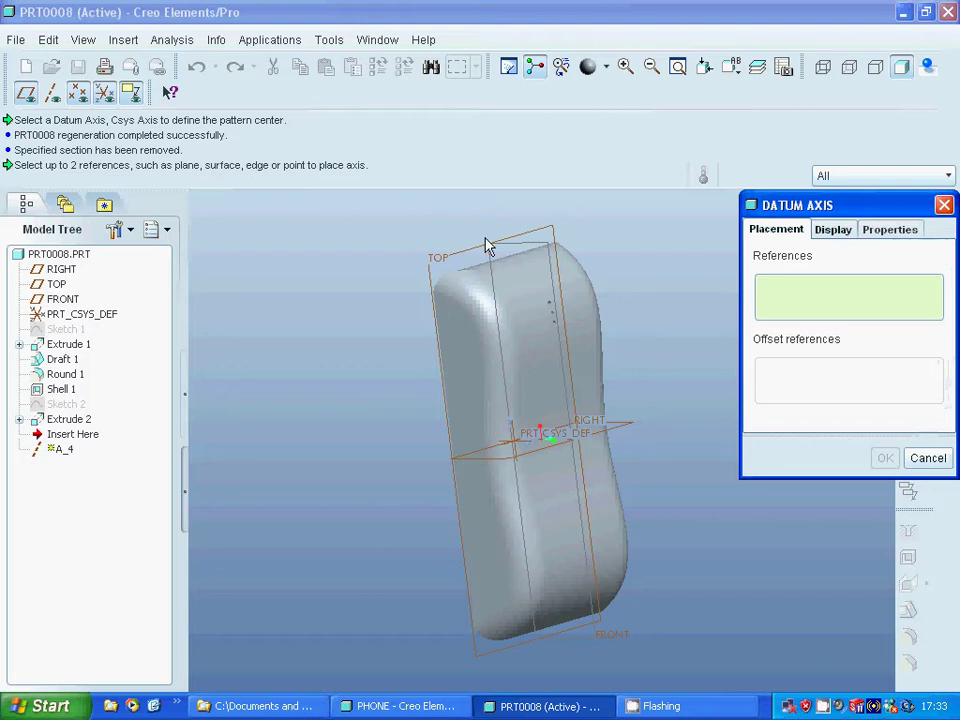
click(529, 255)
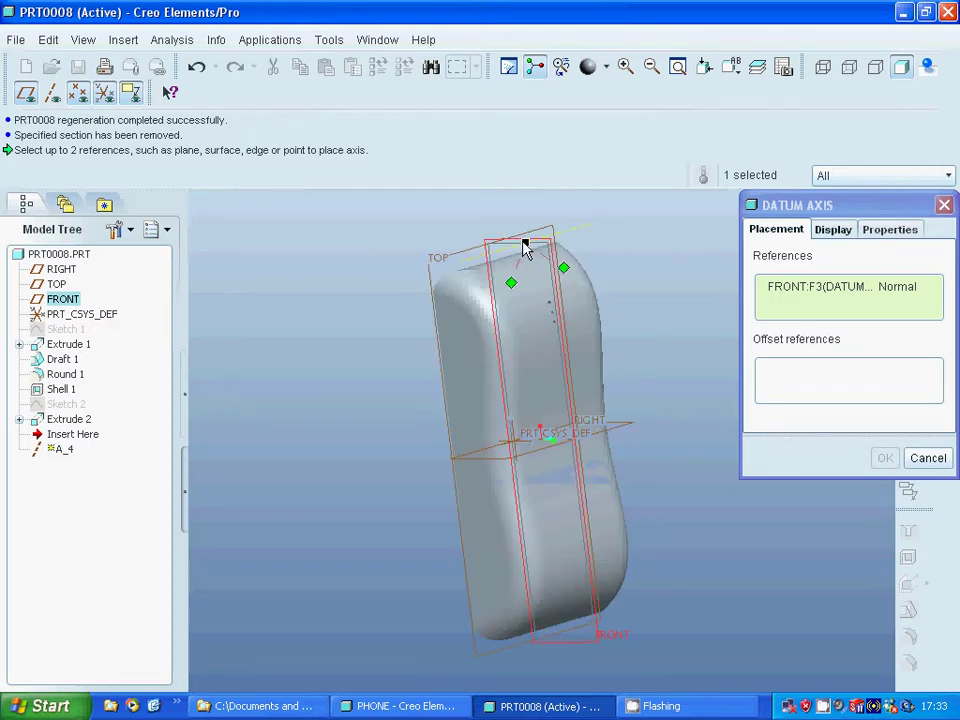
drag(527, 247, 563, 345)
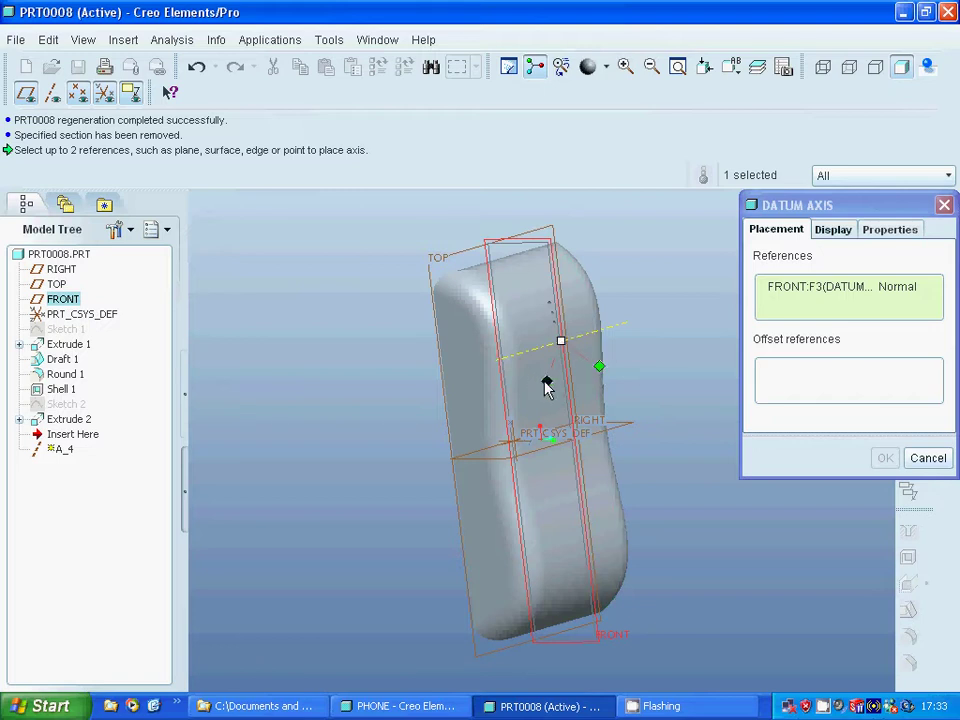
drag(545, 388, 553, 444)
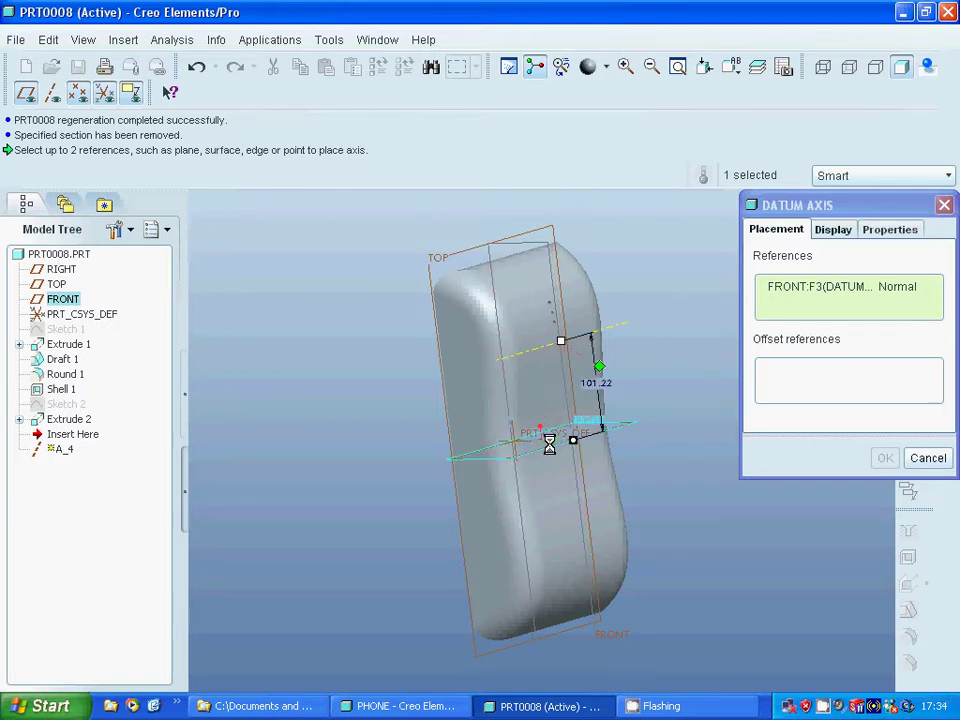
Set the new datum axis's offset from the RIGHT plane to 110
double_click(593, 388)
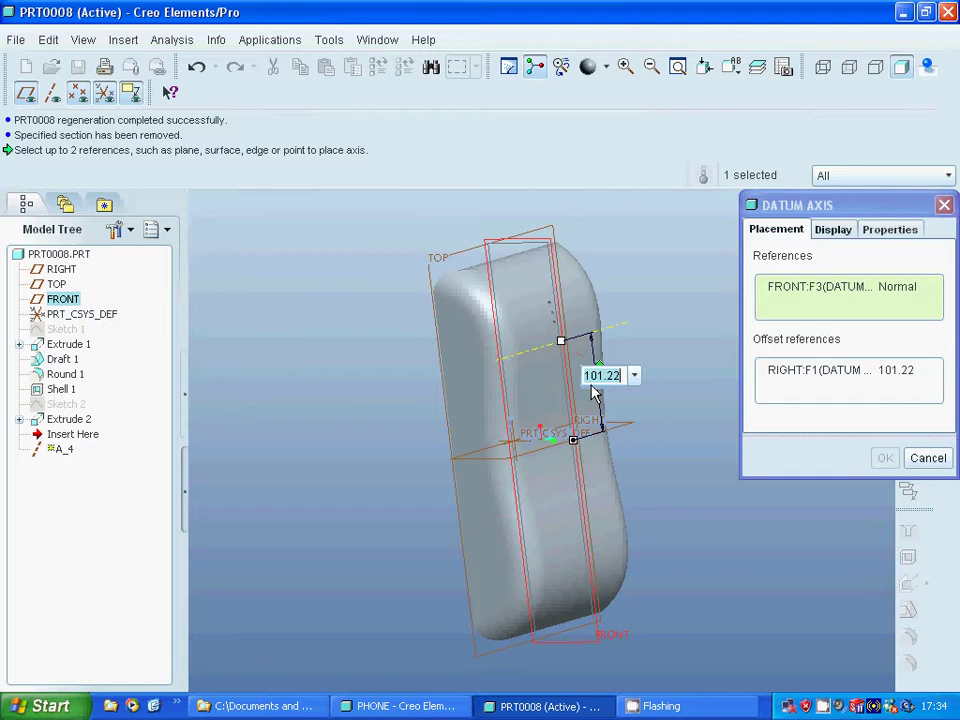
key(BackSpace)
text(1)
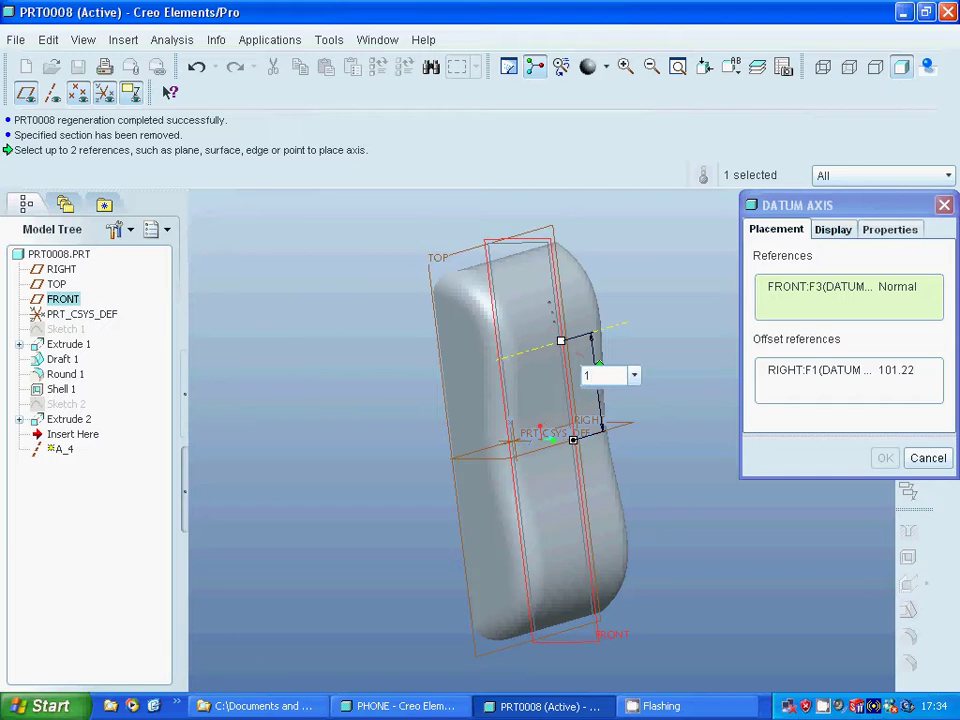
text(10)
key(Return)
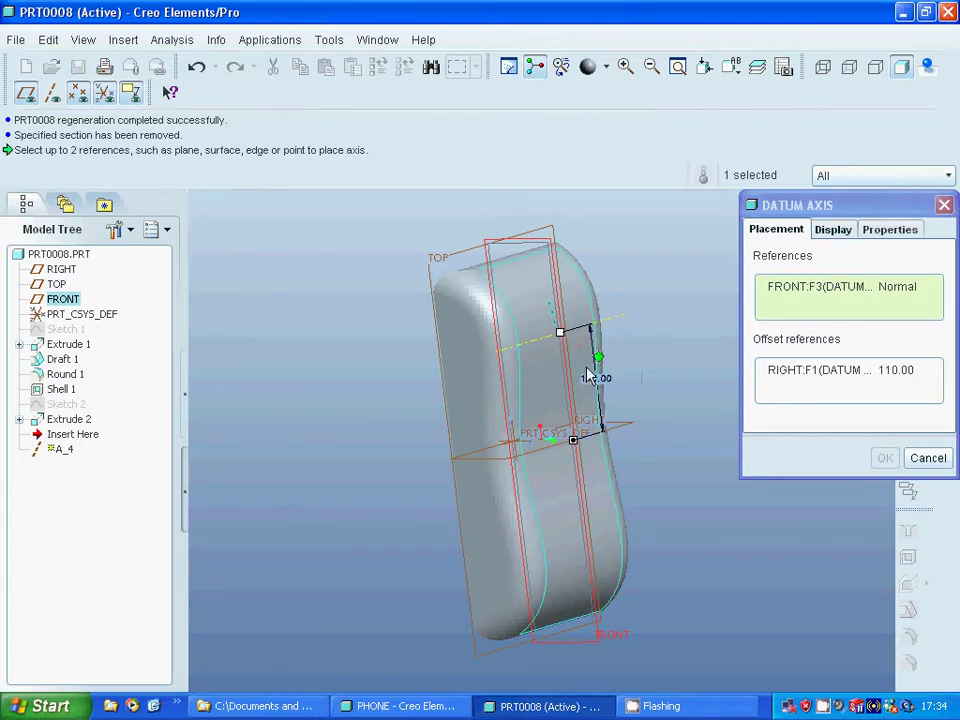